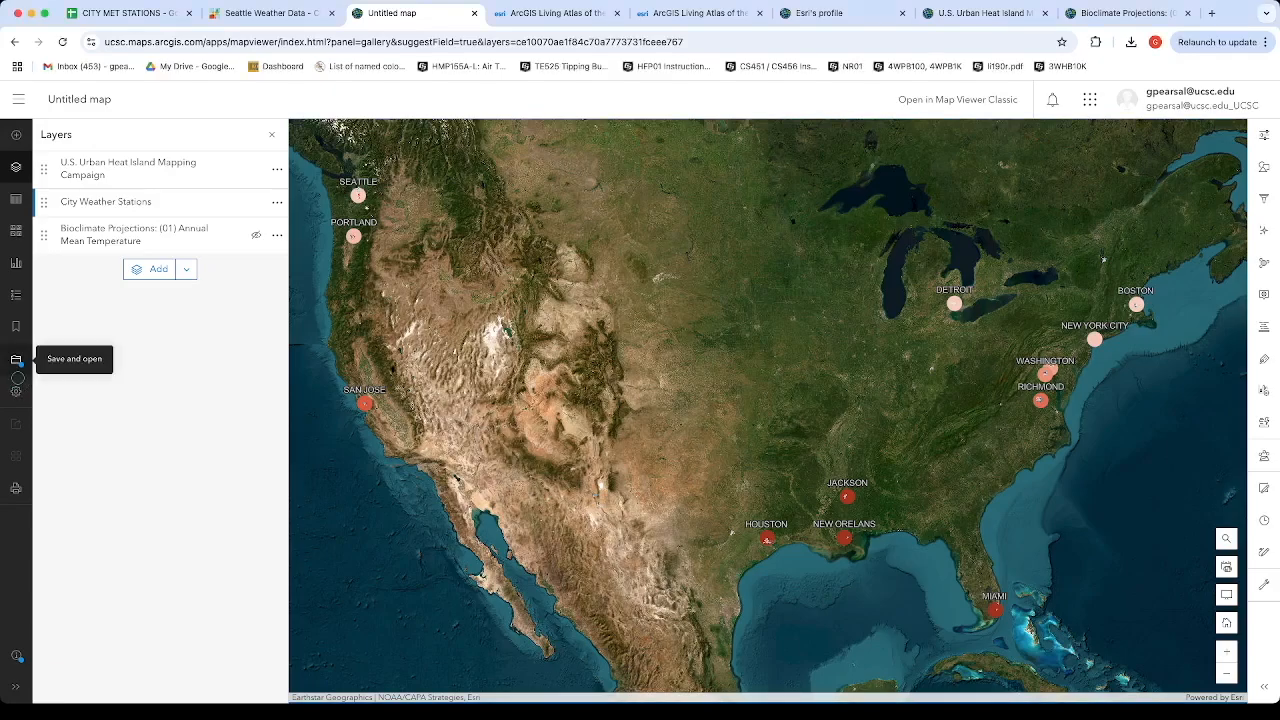
Step: Save the untitled map under the title "City Weather Stations and Urban Heat Islands" without assigning any categories
{"action": "left_click", "coordinate": [18, 362]}
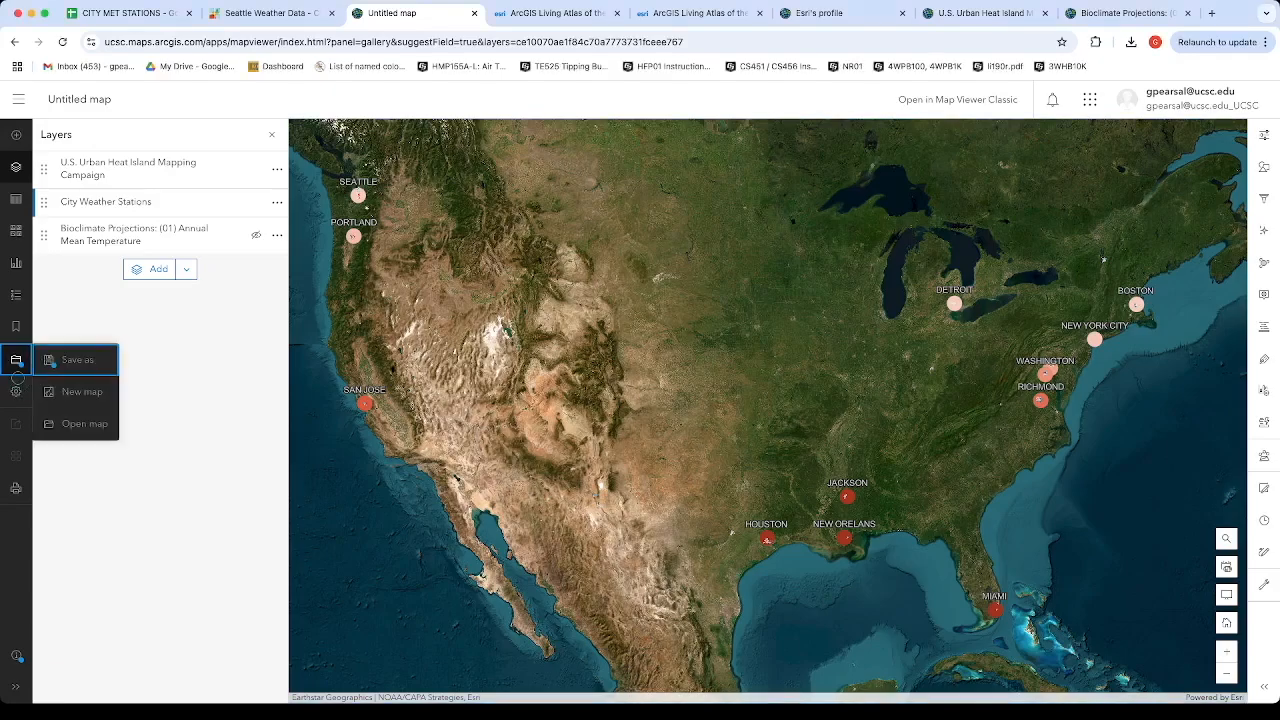
{"action": "left_click", "coordinate": [78, 362]}
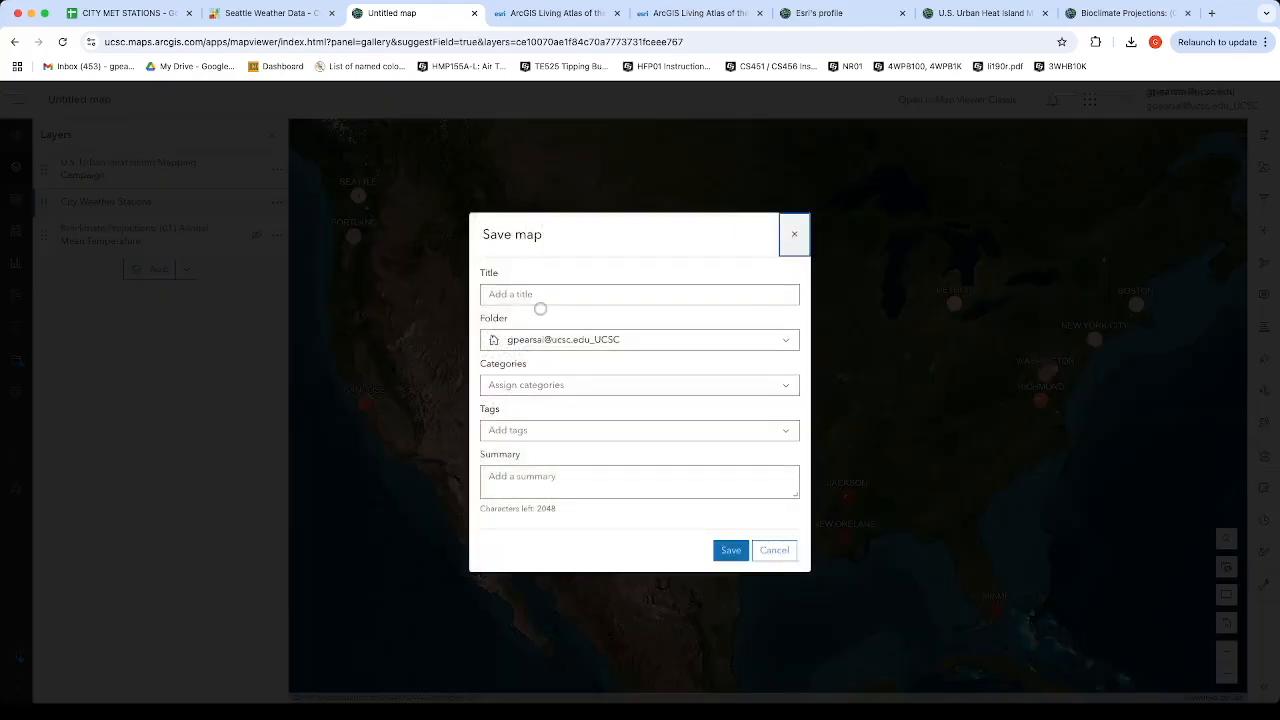
{"action": "left_click", "coordinate": [540, 300]}
{"action": "type", "text": "C"}
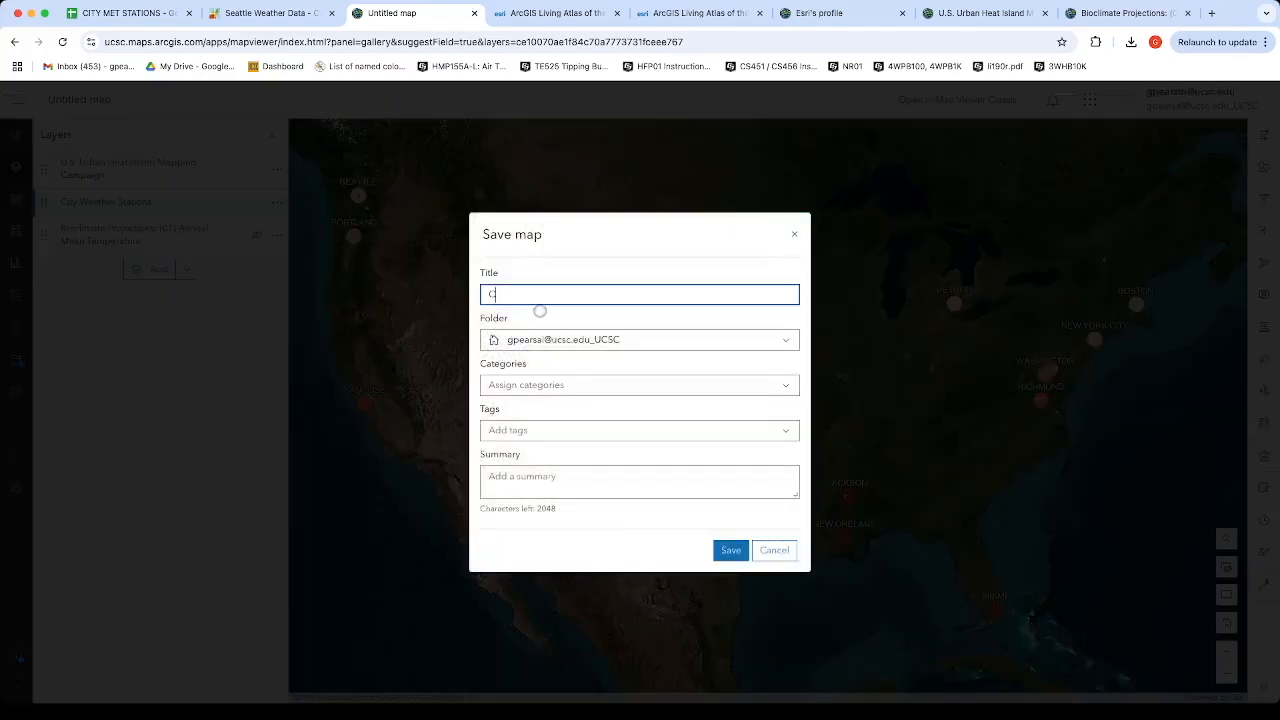
{"action": "type", "text": "ity Weather Stations and Urban Heat Islands"}
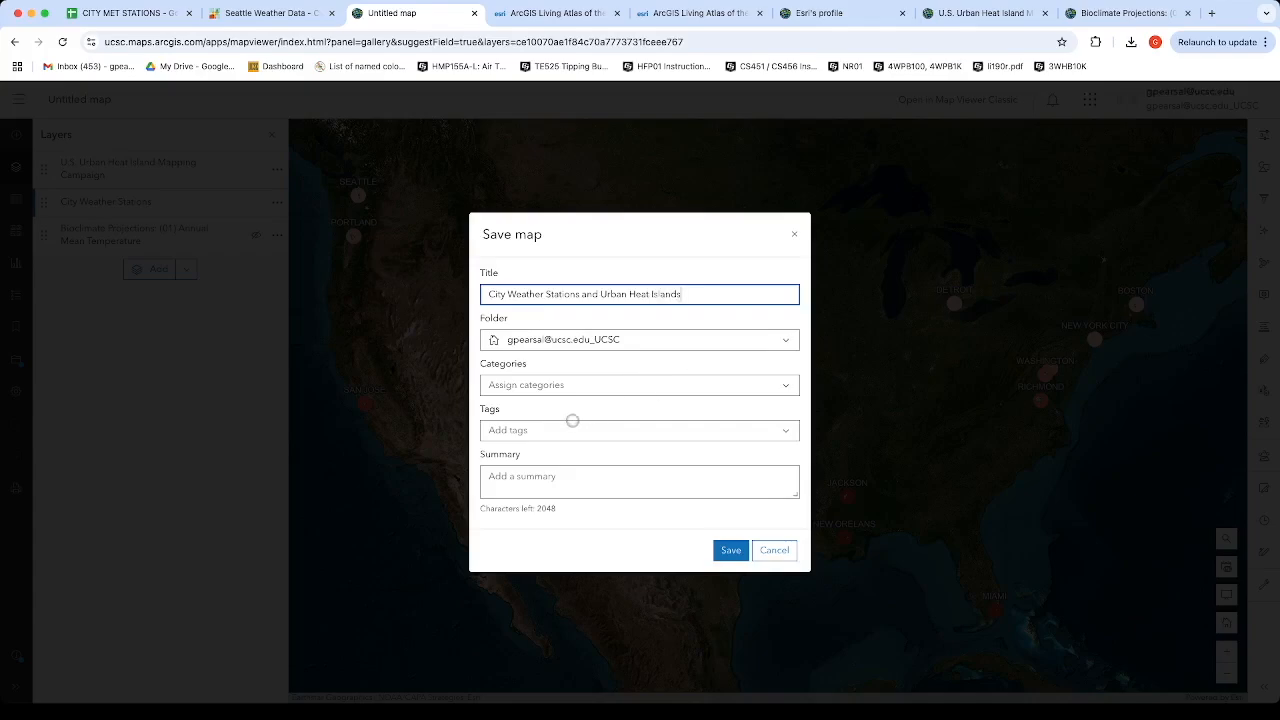
{"action": "left_click", "coordinate": [516, 388]}
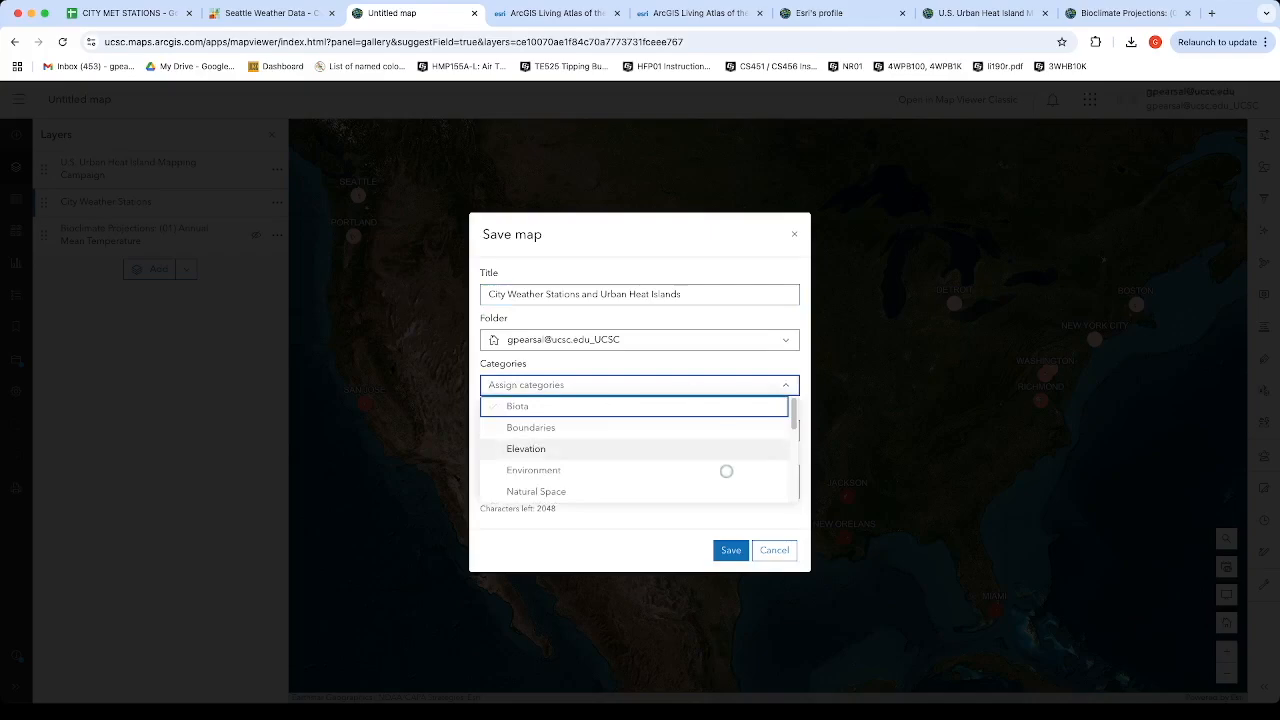
{"action": "scroll", "coordinate": [726, 470], "scroll_direction": "down", "scroll_amount": 3}
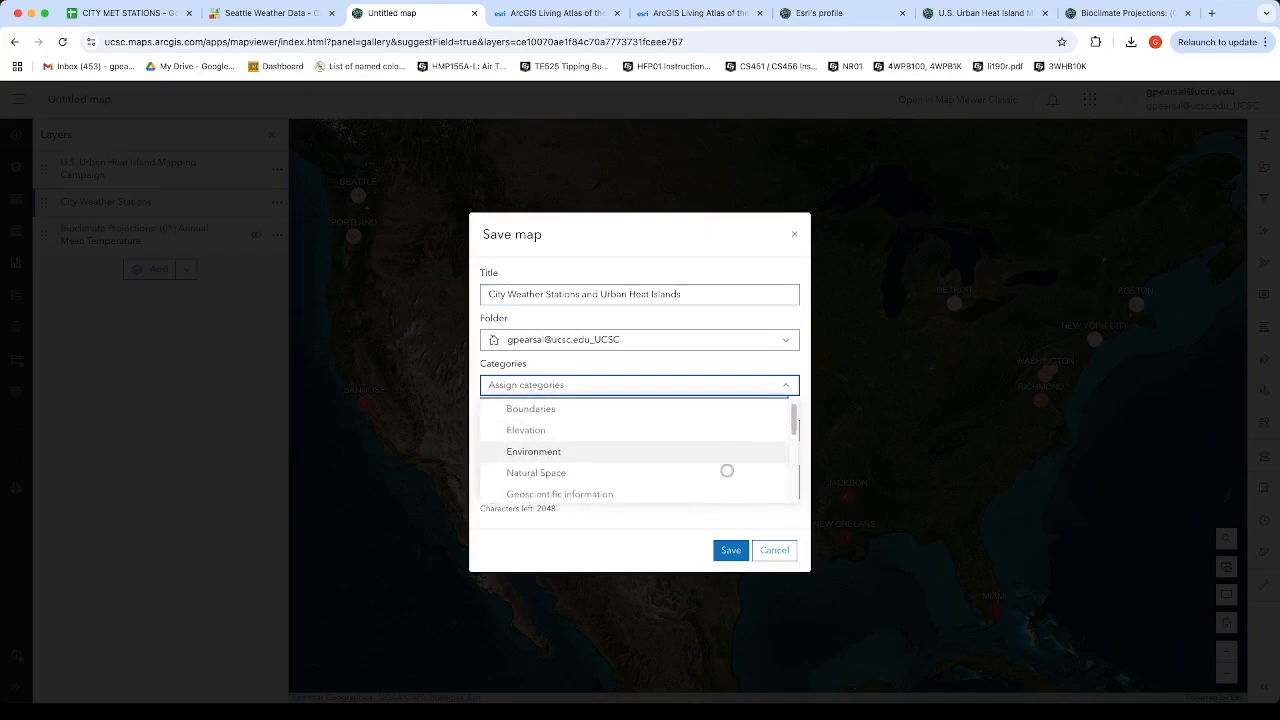
{"action": "scroll", "coordinate": [727, 470], "scroll_direction": "down", "scroll_amount": 2}
{"action": "left_click", "coordinate": [624, 541]}
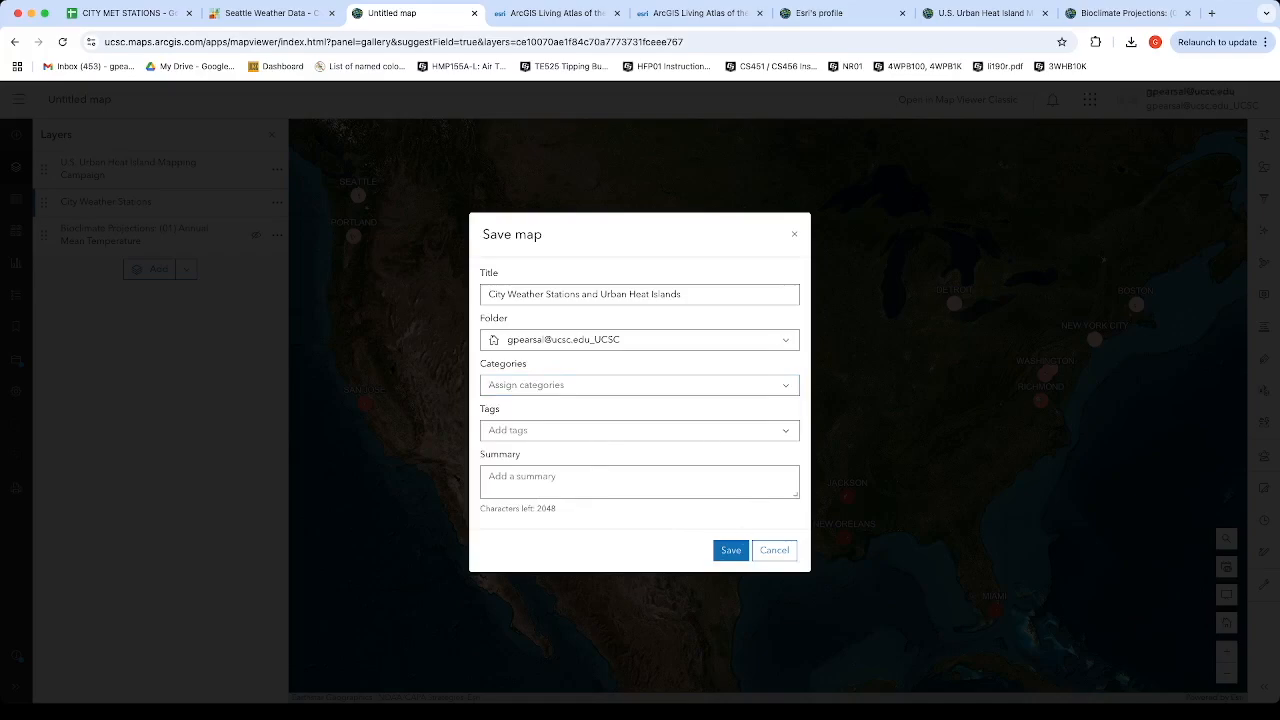
{"action": "left_click", "coordinate": [736, 557]}
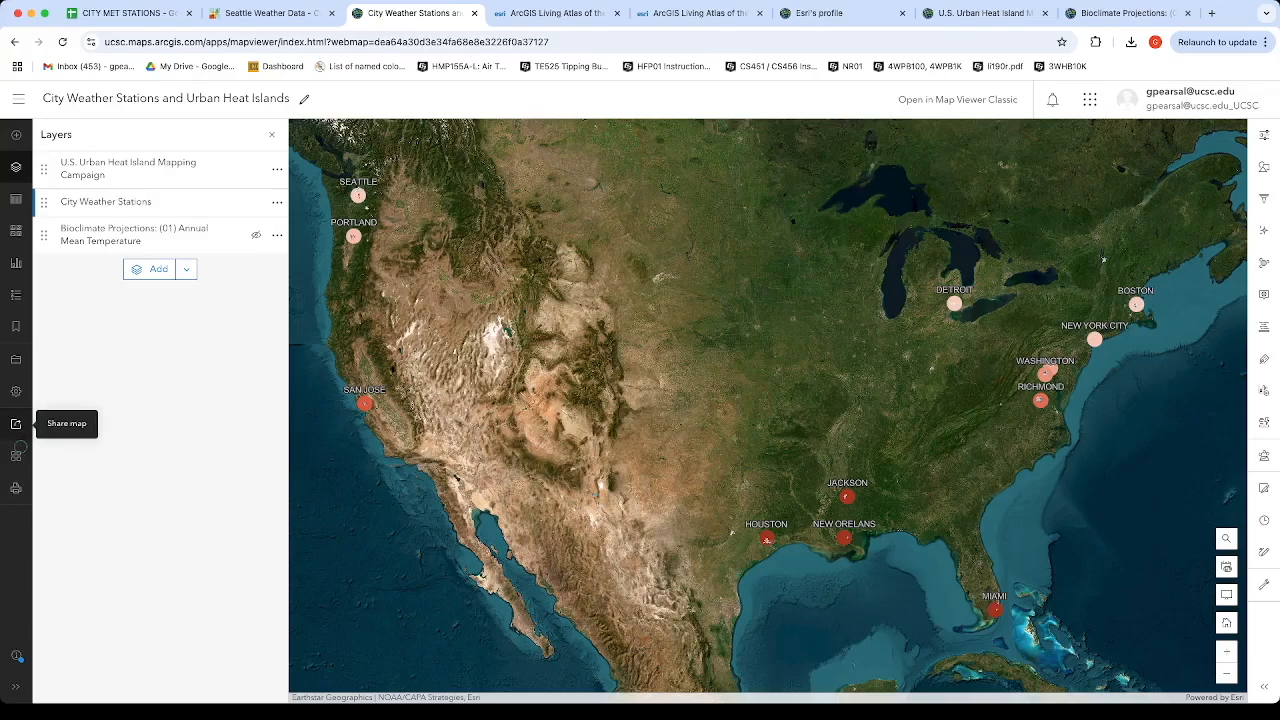
Step: Share the map with the organization and synchronize the sharing of the referenced City Weather Stations layer
{"action": "left_click", "coordinate": [19, 438]}
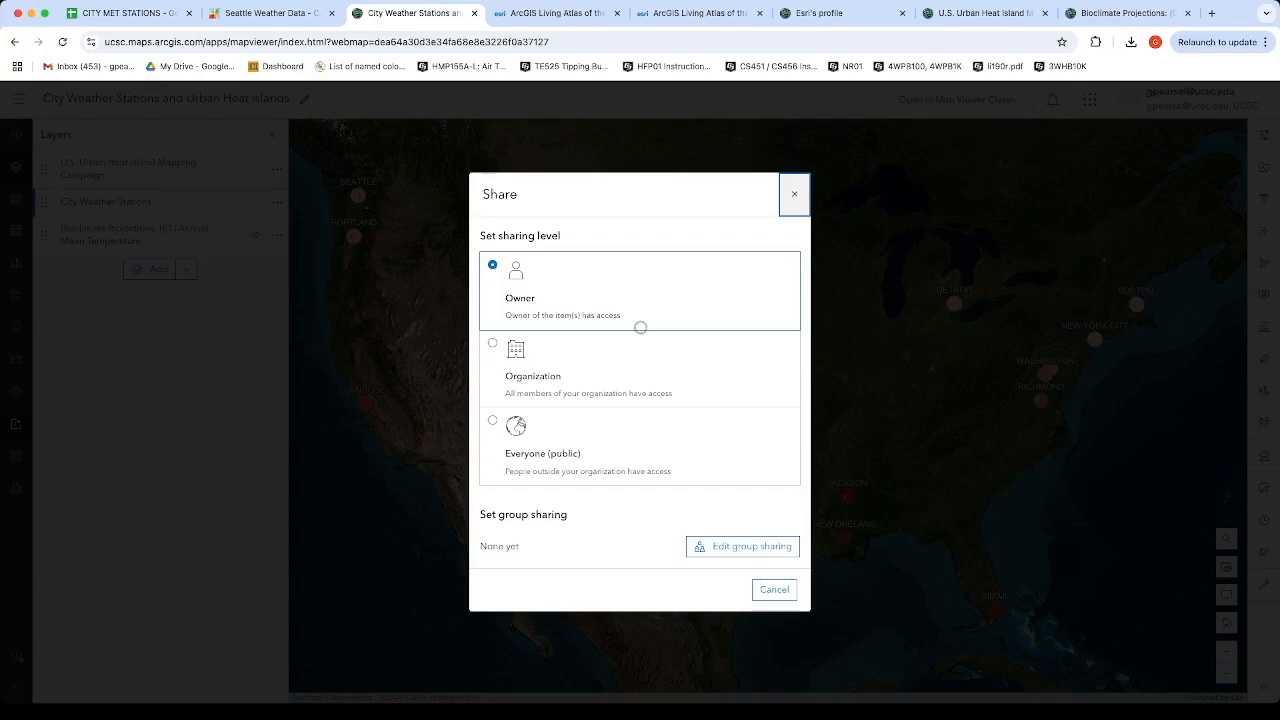
{"action": "left_click", "coordinate": [655, 384]}
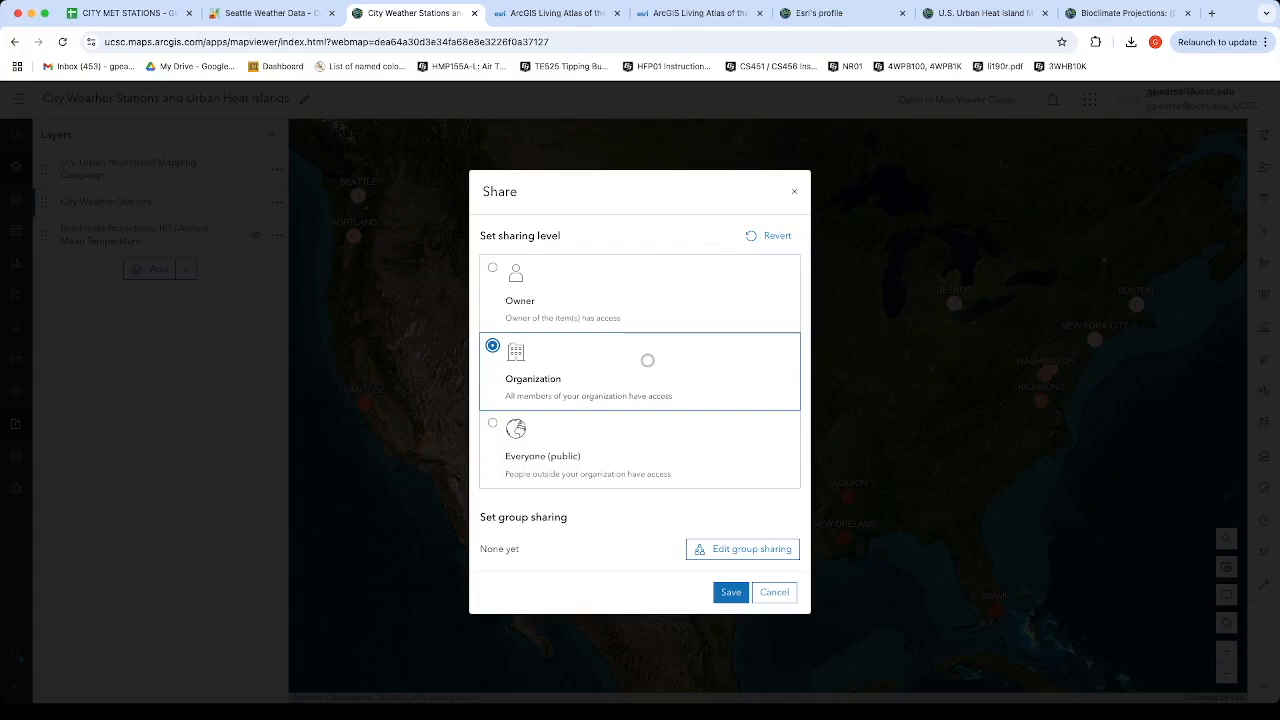
{"action": "left_click", "coordinate": [648, 483]}
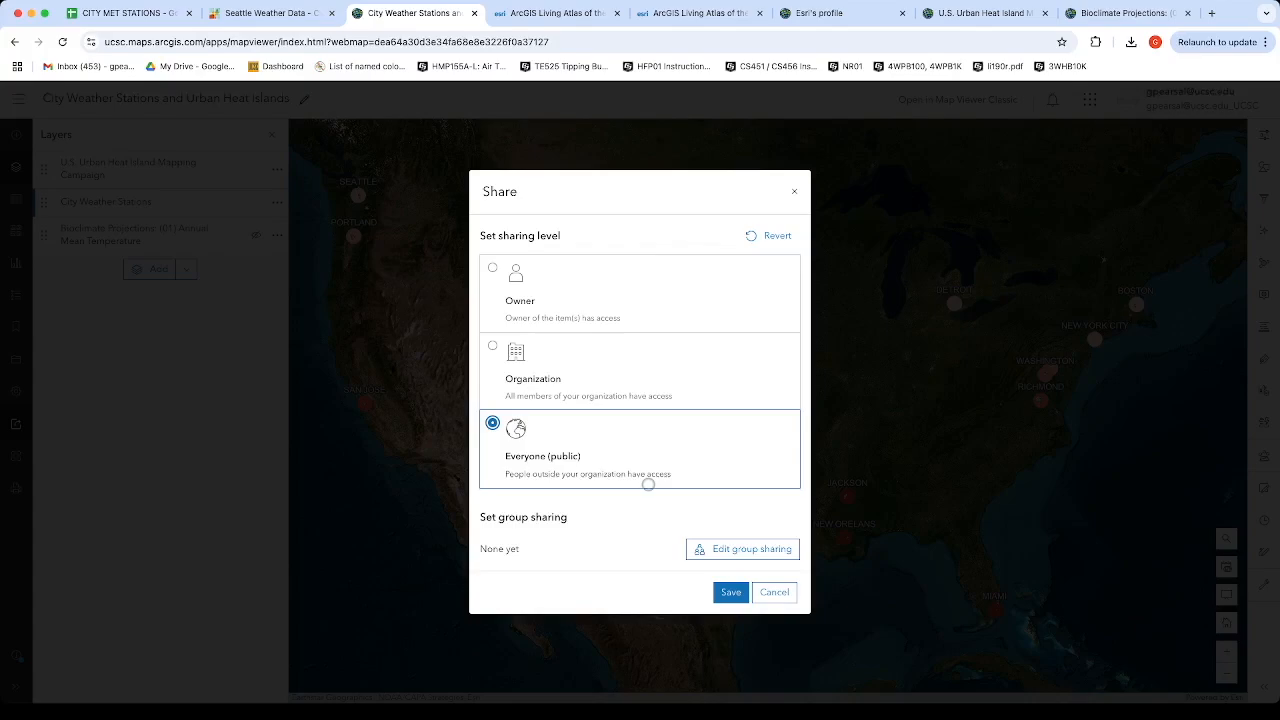
{"action": "left_click", "coordinate": [673, 402]}
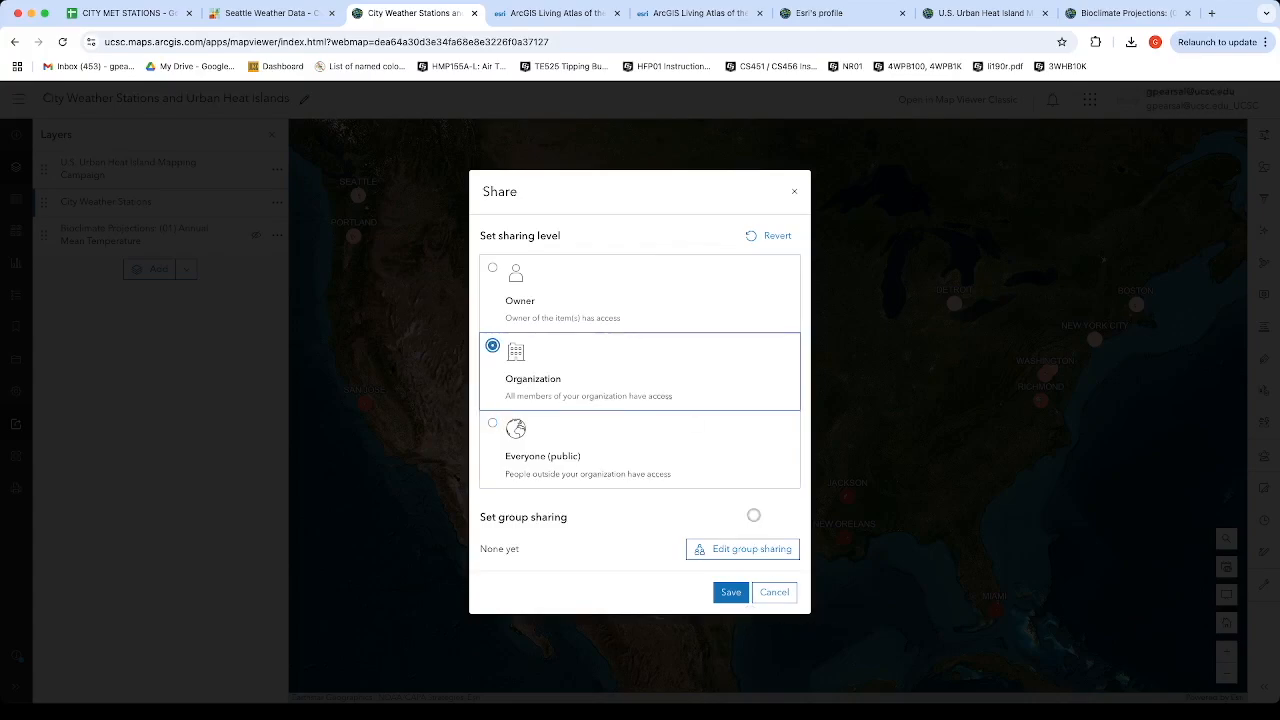
{"action": "left_click", "coordinate": [735, 592]}
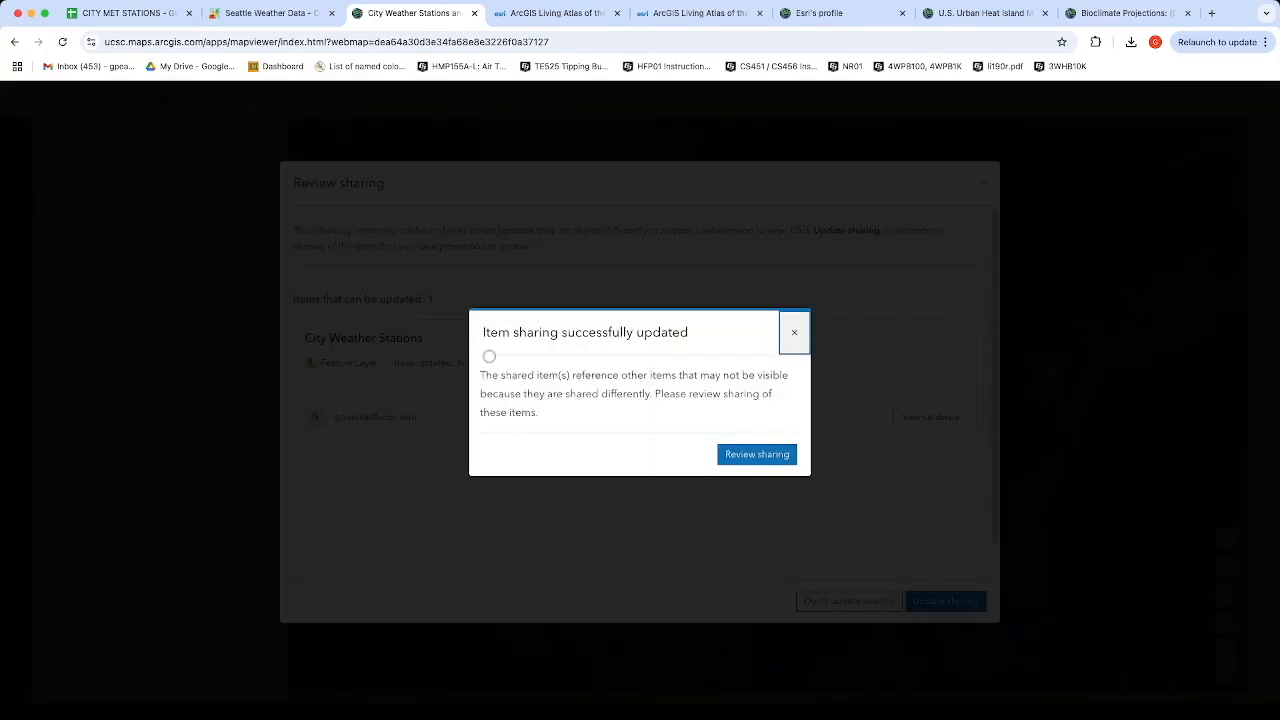
{"action": "left_click", "coordinate": [798, 348]}
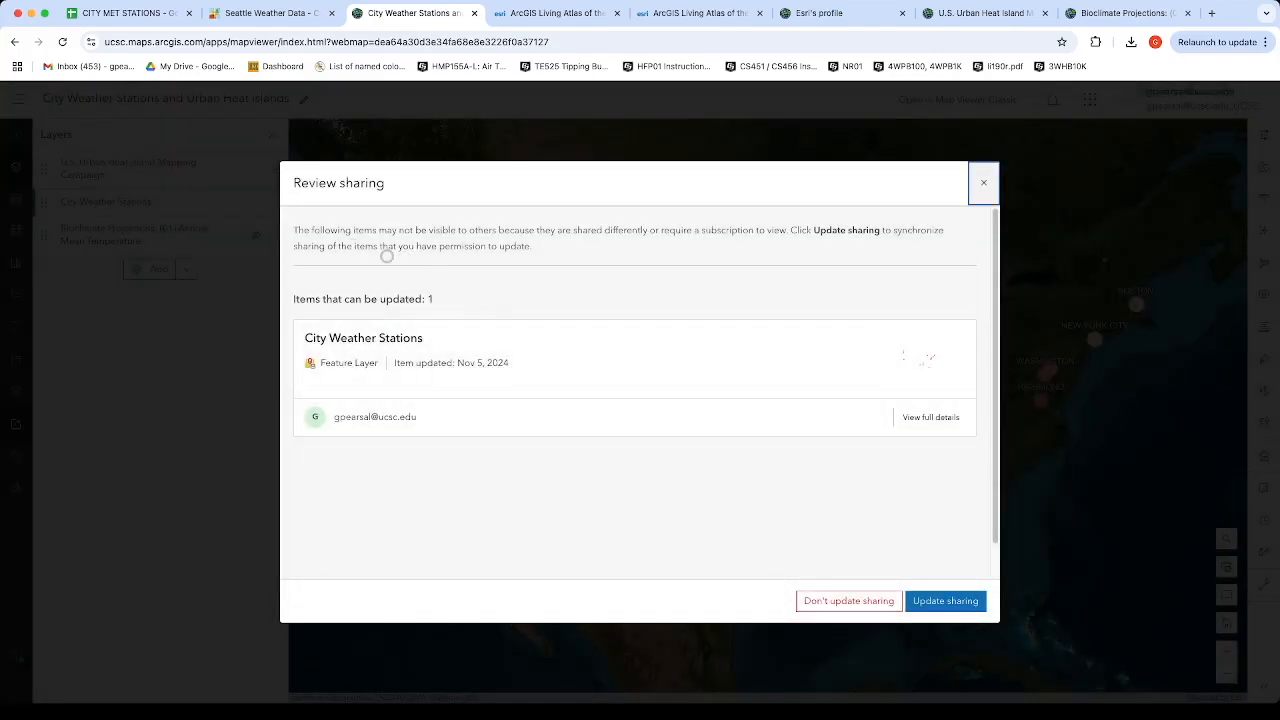
{"action": "left_click", "coordinate": [945, 600]}
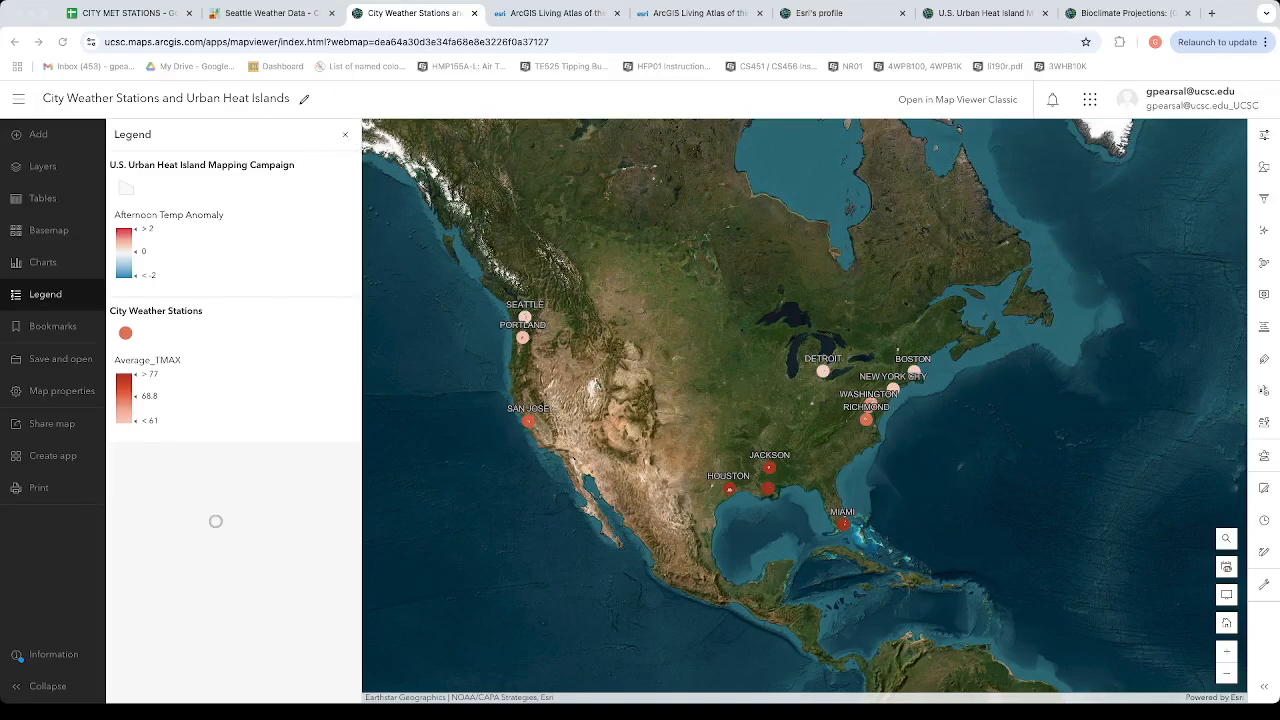
Step: Set up a print layout of the map with the legend and north arrow included
{"action": "left_click", "coordinate": [34, 509]}
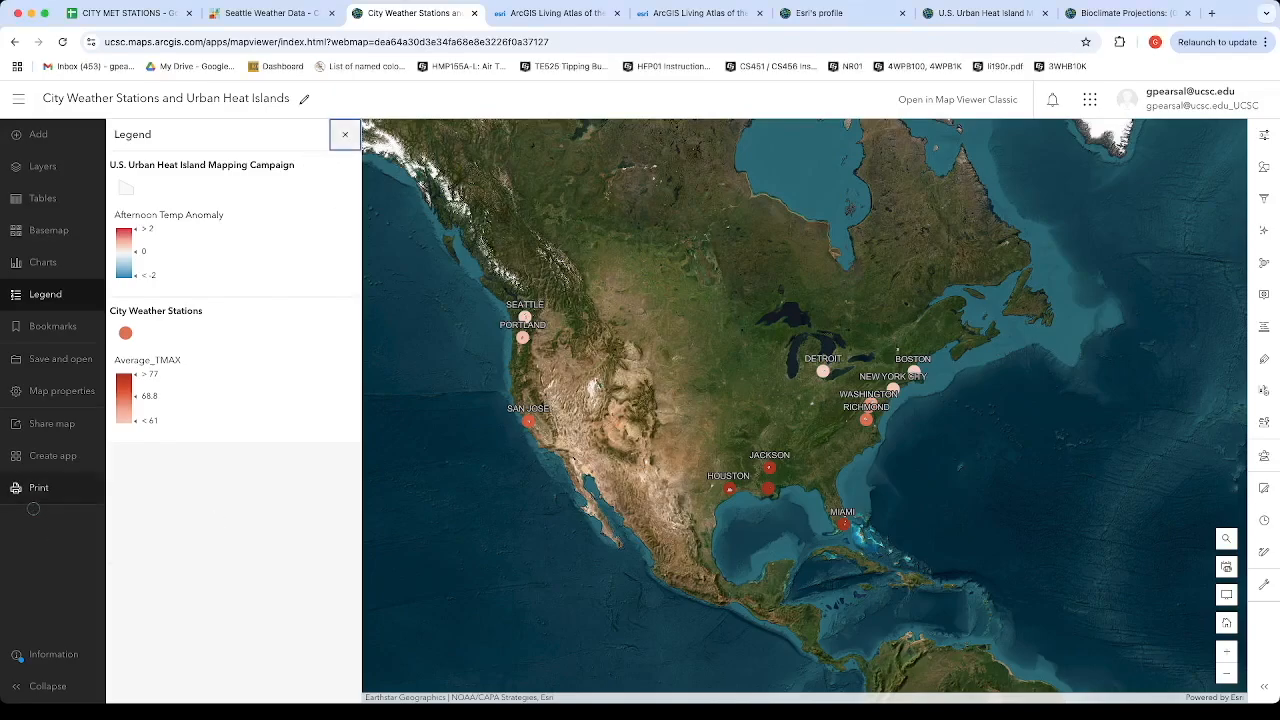
{"action": "left_click", "coordinate": [34, 488]}
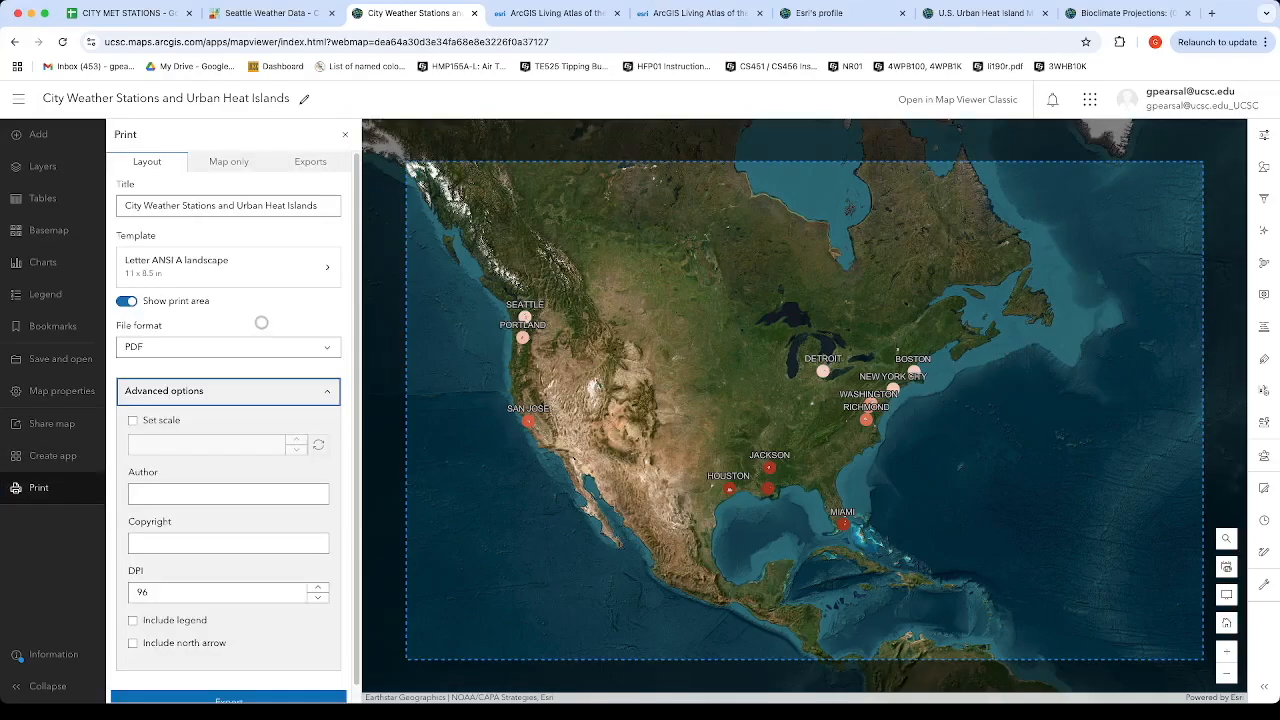
{"action": "left_click", "coordinate": [331, 395]}
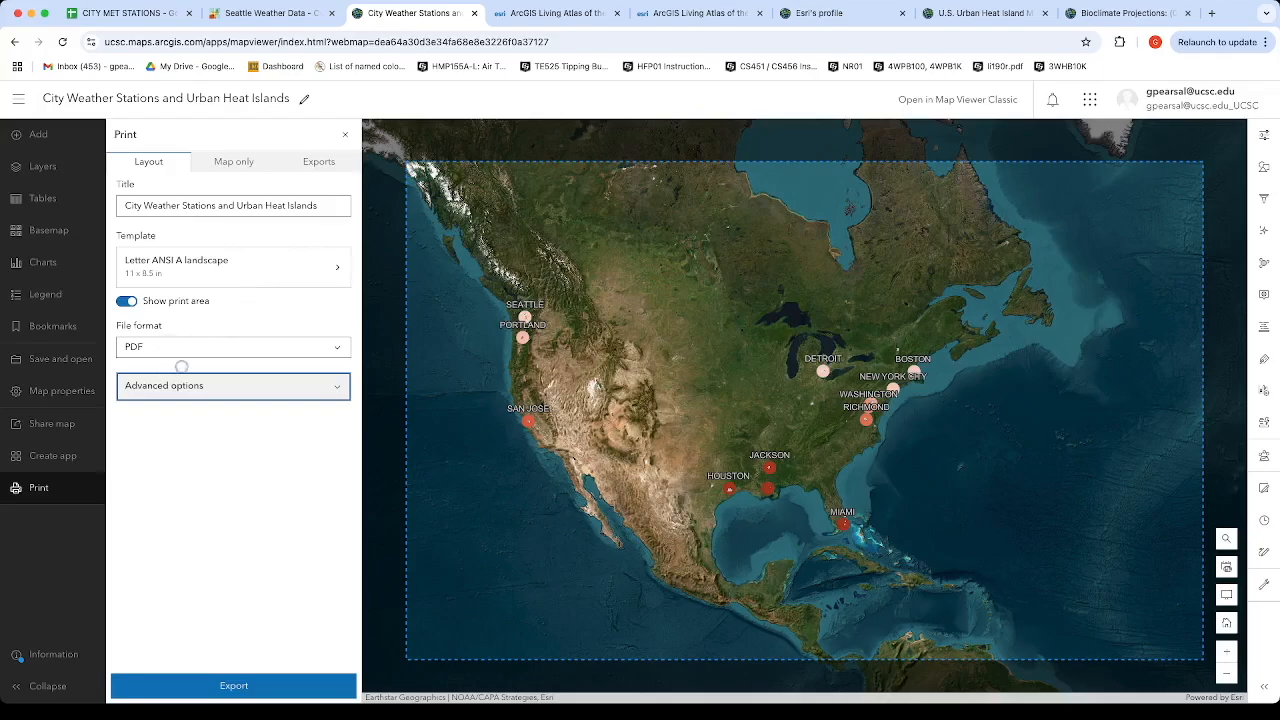
{"action": "left_click", "coordinate": [247, 396]}
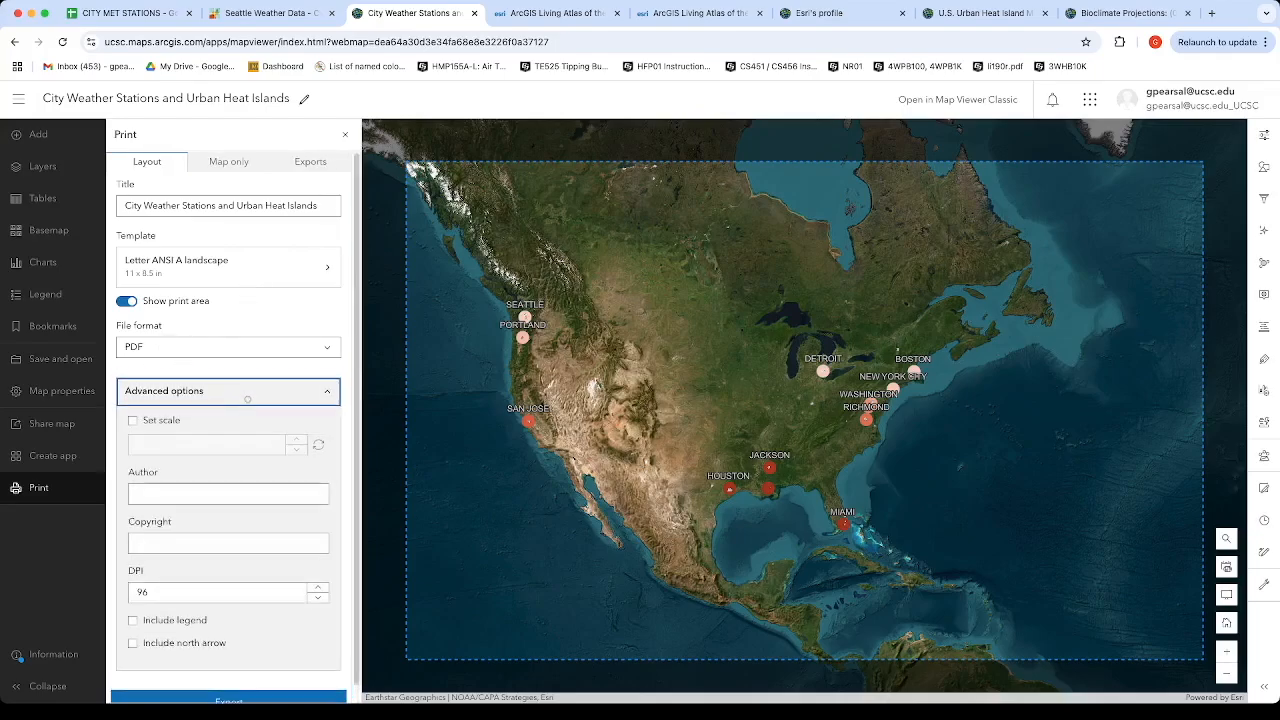
{"action": "scroll", "coordinate": [251, 485], "scroll_direction": "down", "scroll_amount": 1}
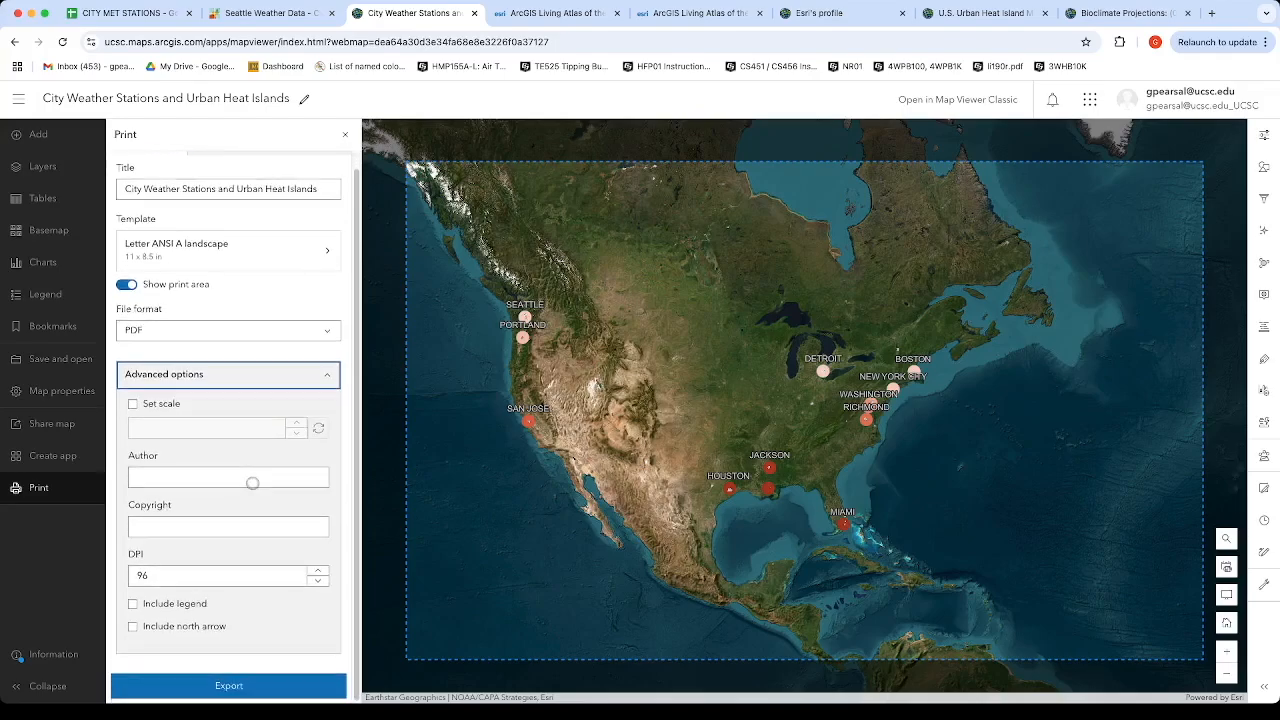
{"action": "left_click", "coordinate": [132, 605]}
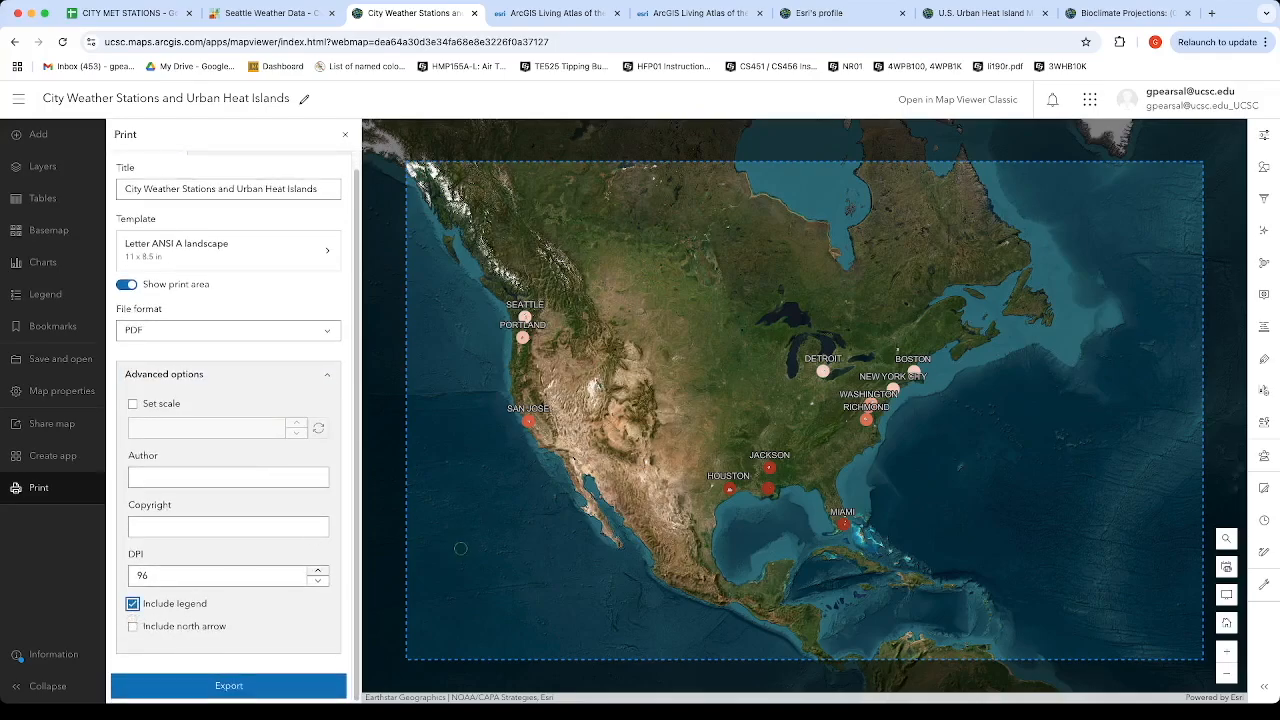
{"action": "scroll", "coordinate": [547, 528], "scroll_direction": "down", "scroll_amount": 1}
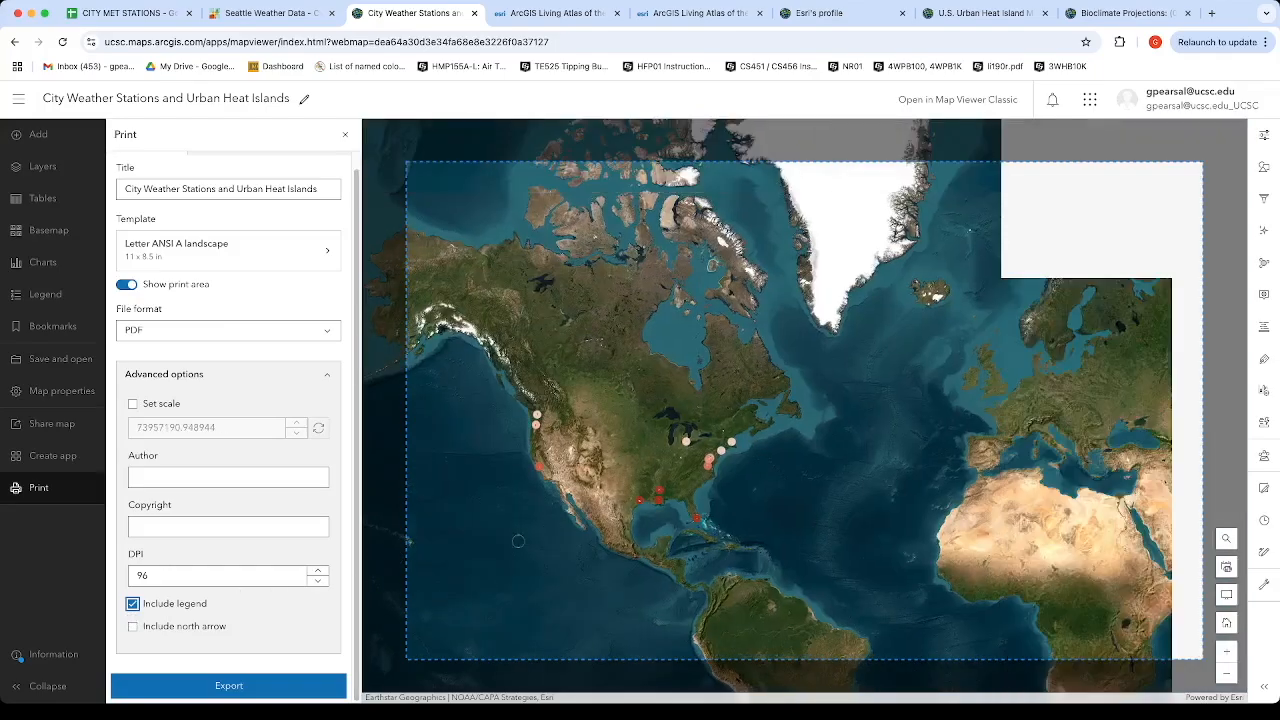
{"action": "left_click_drag", "start_coordinate": [549, 526], "coordinate": [588, 506]}
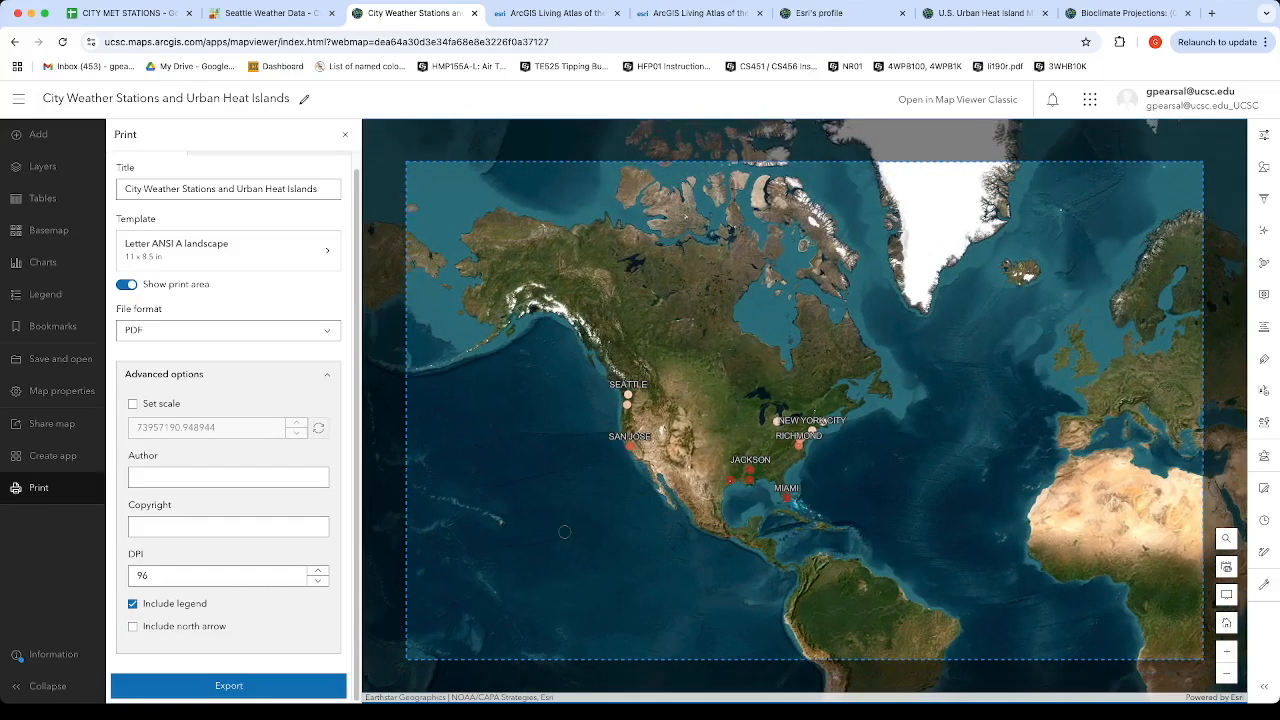
{"action": "left_click", "coordinate": [133, 627]}
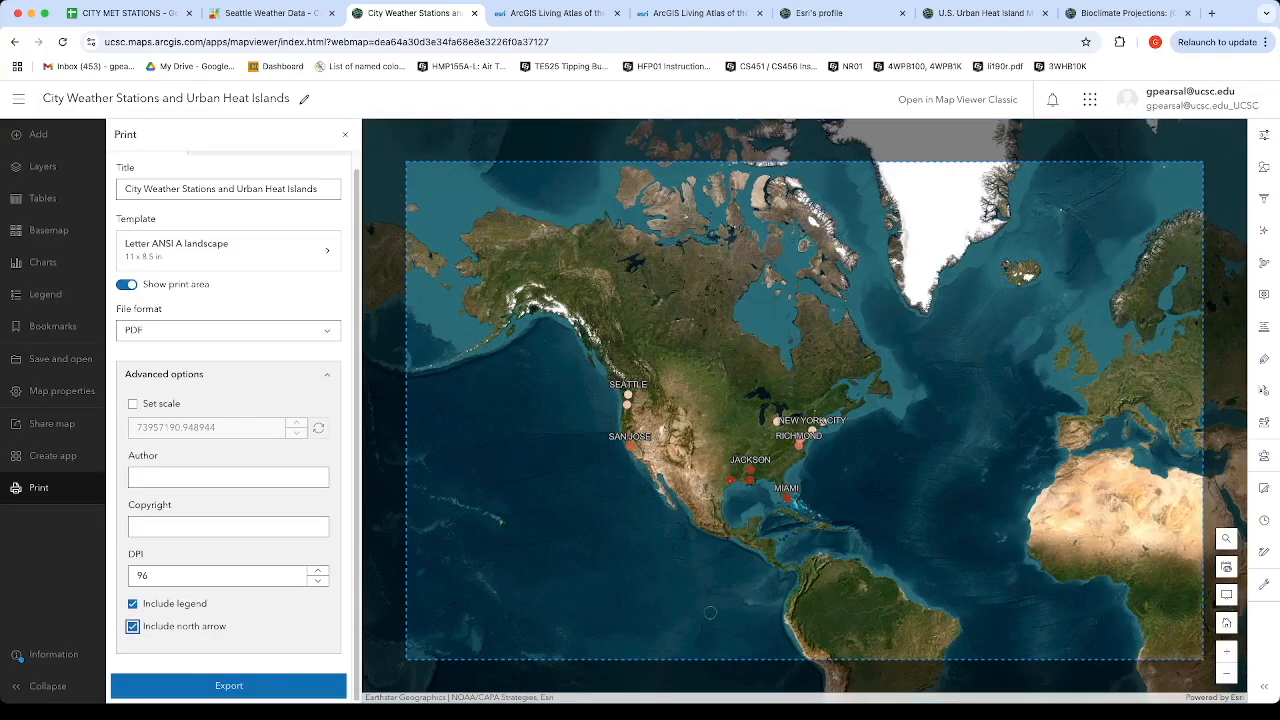
Step: Frame the map so all city weather stations from Seattle to Miami and Boston fit inside the print area
{"action": "scroll", "coordinate": [707, 613], "scroll_direction": "up", "scroll_amount": 2}
{"action": "left_click_drag", "start_coordinate": [705, 617], "coordinate": [719, 690]}
{"action": "left_click_drag", "start_coordinate": [742, 449], "coordinate": [770, 500]}
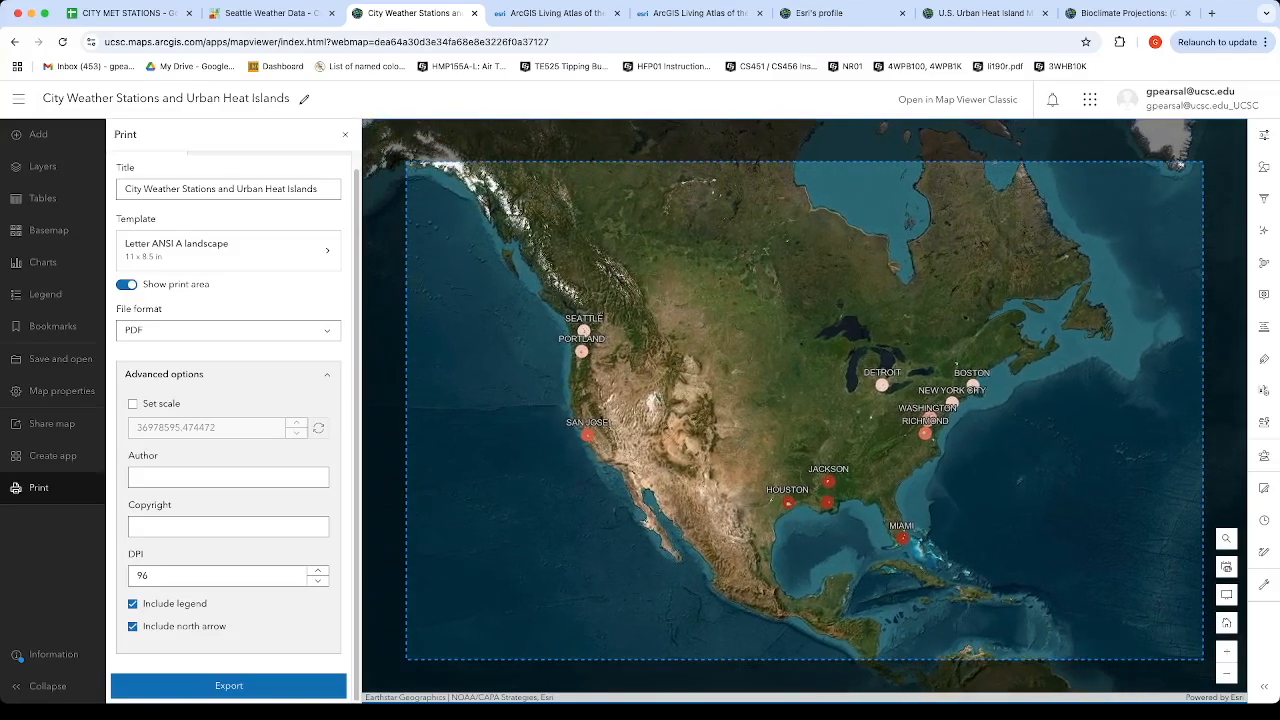
{"action": "scroll", "coordinate": [780, 434], "scroll_direction": "down", "scroll_amount": 2}
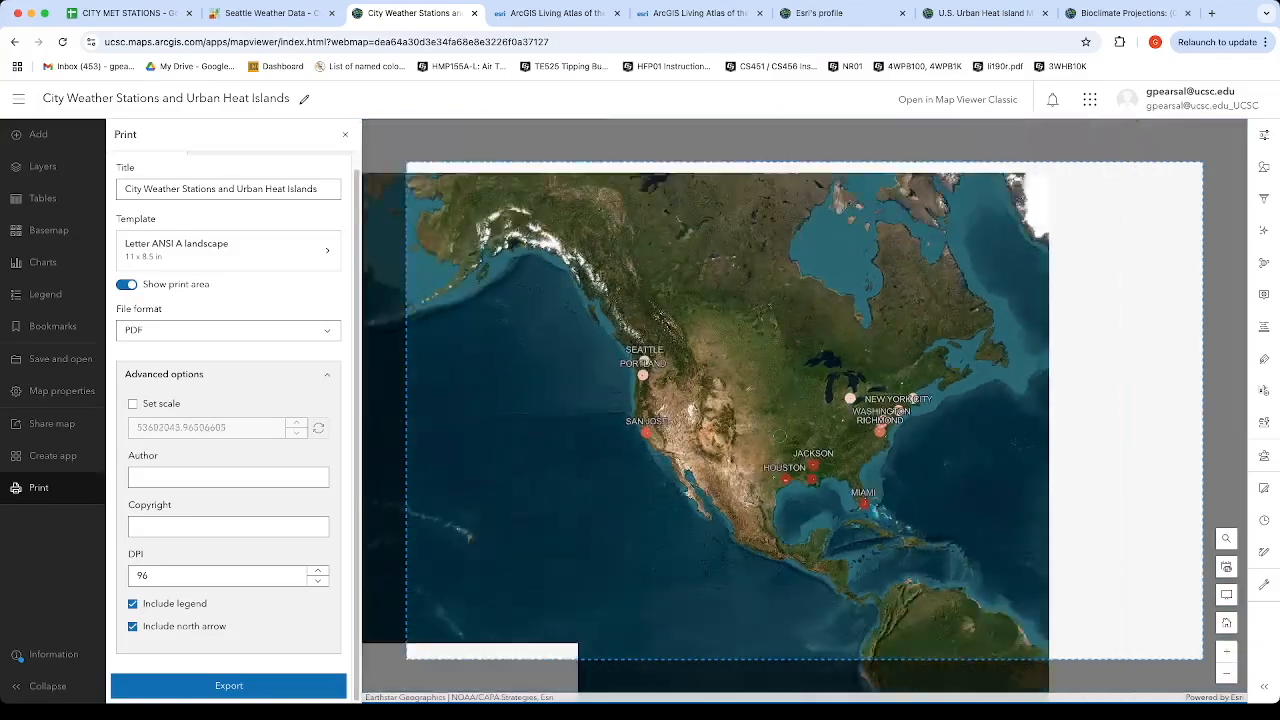
{"action": "scroll", "coordinate": [780, 436], "scroll_direction": "up", "scroll_amount": 2}
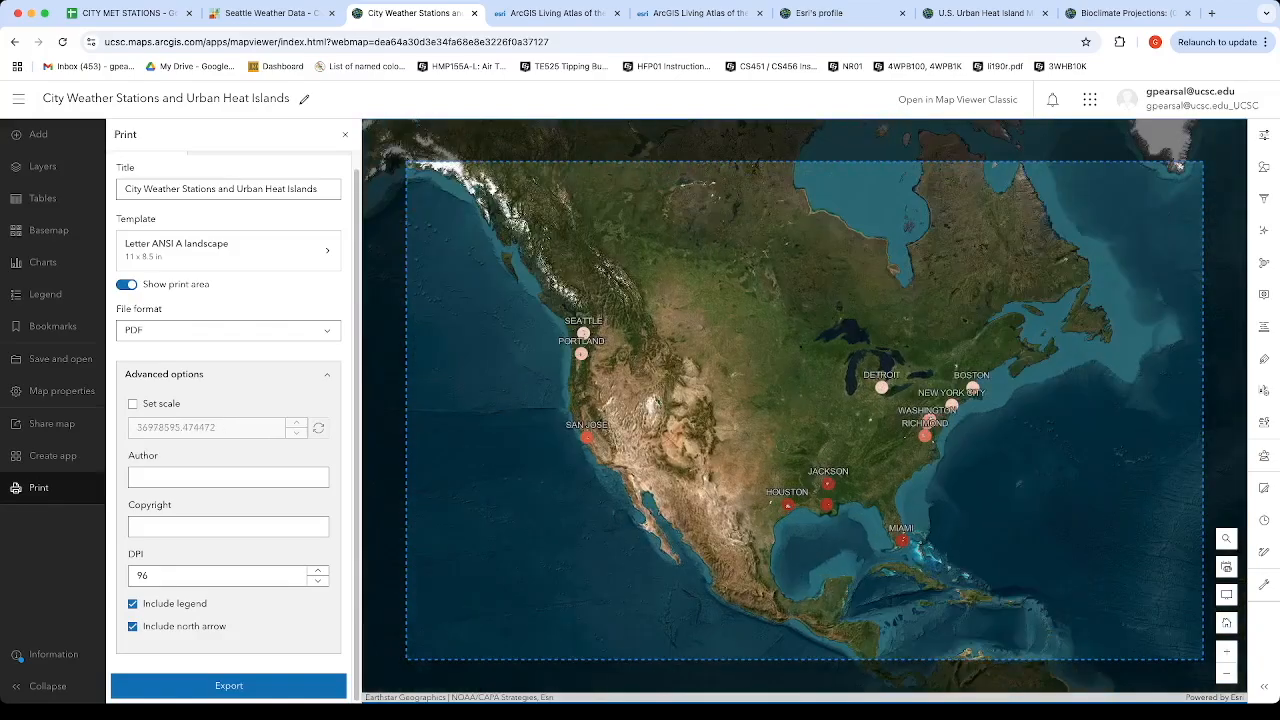
{"action": "scroll", "coordinate": [695, 429], "scroll_direction": "up", "scroll_amount": 2}
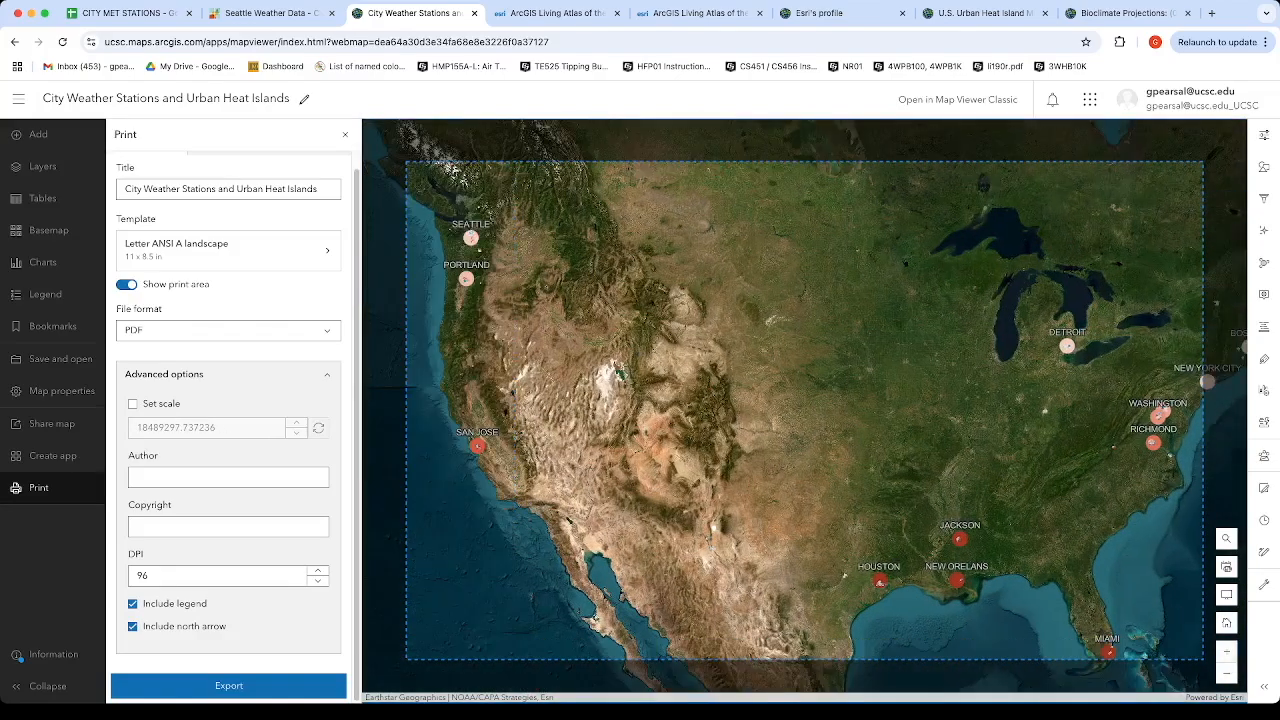
{"action": "left_click_drag", "start_coordinate": [695, 429], "coordinate": [654, 423]}
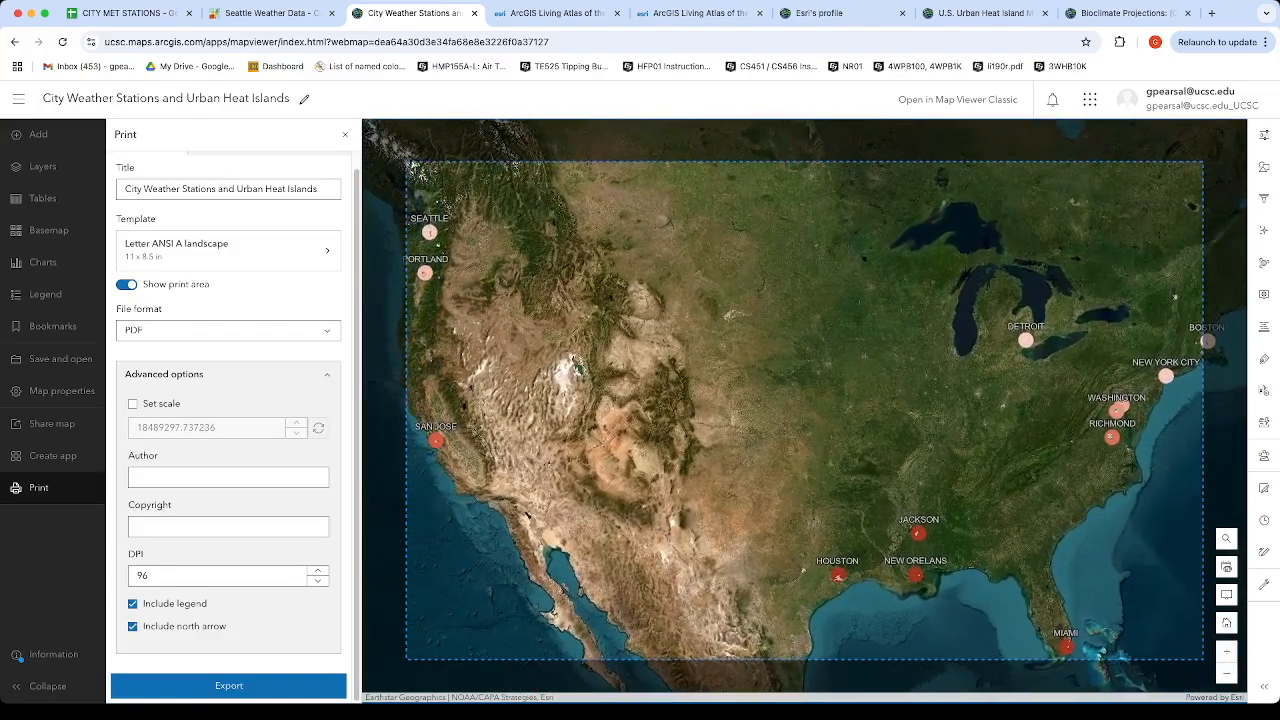
{"action": "left_click", "coordinate": [1226, 673]}
{"action": "mouse_move", "coordinate": [989, 353]}
{"action": "left_mouse_down"}
{"action": "mouse_move", "coordinate": [961, 362]}
{"action": "mouse_move", "coordinate": [986, 357]}
{"action": "left_mouse_up"}
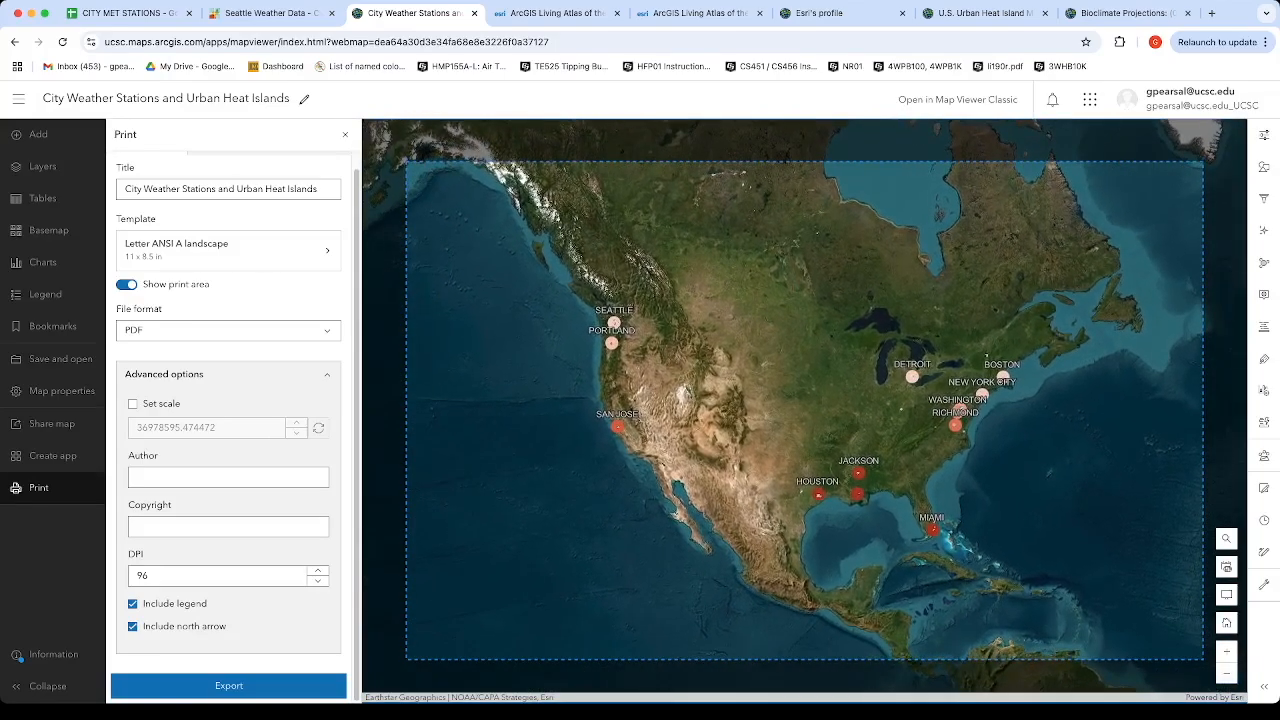
Step: Export the print layout, keeping PDF as the file format
{"action": "left_click", "coordinate": [178, 333]}
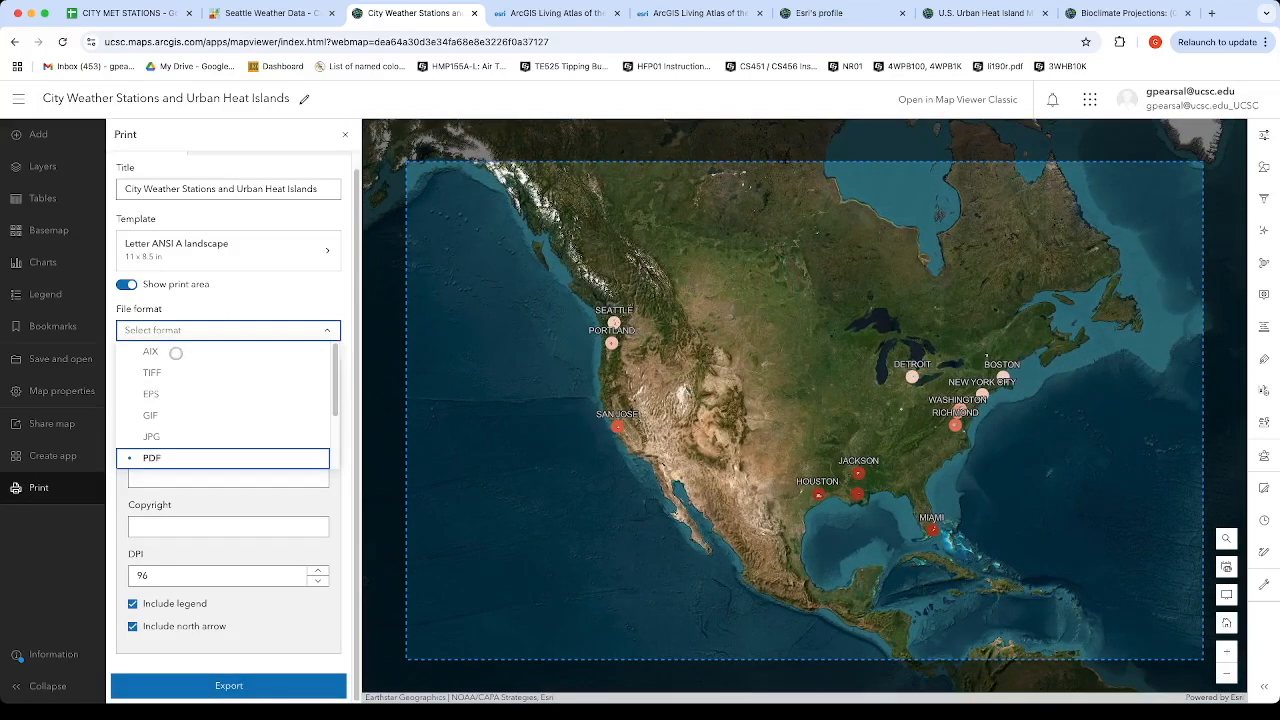
{"action": "left_click", "coordinate": [127, 285]}
{"action": "left_click", "coordinate": [228, 685]}
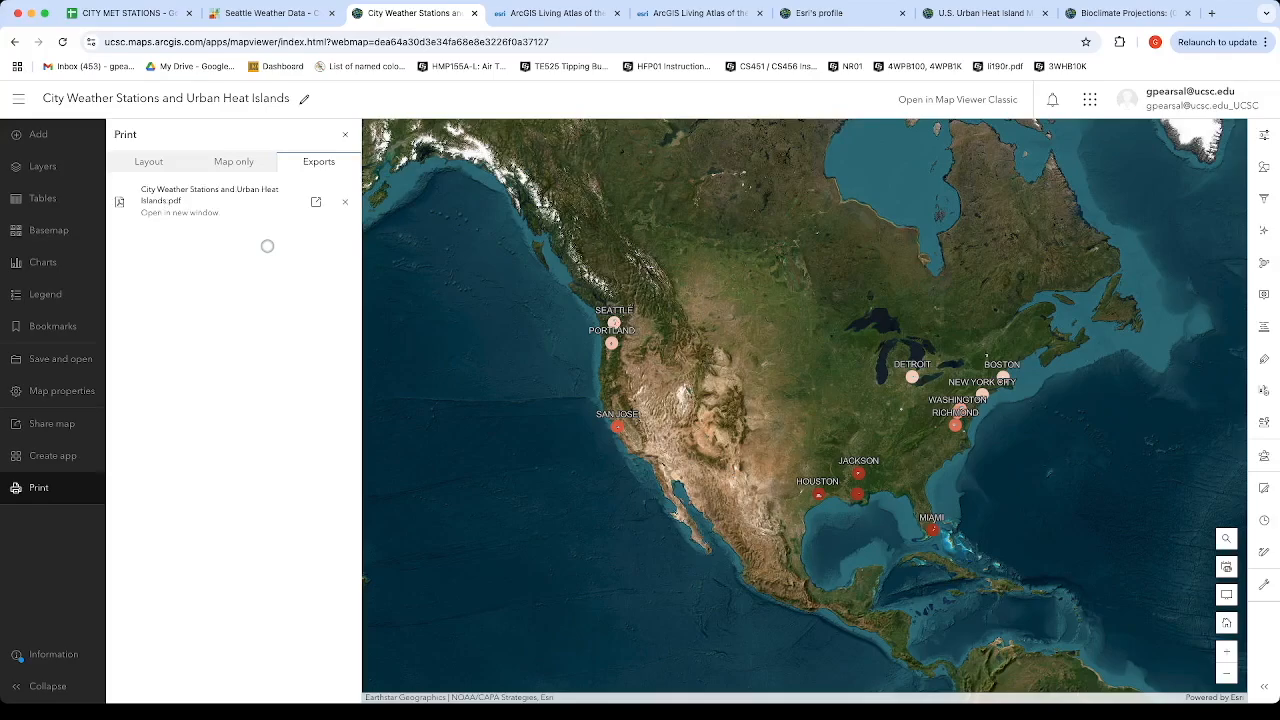
Step: Open the exported PDF, dismiss the Acrobat promotion to view the layout, and return to the map
{"action": "left_click", "coordinate": [314, 210]}
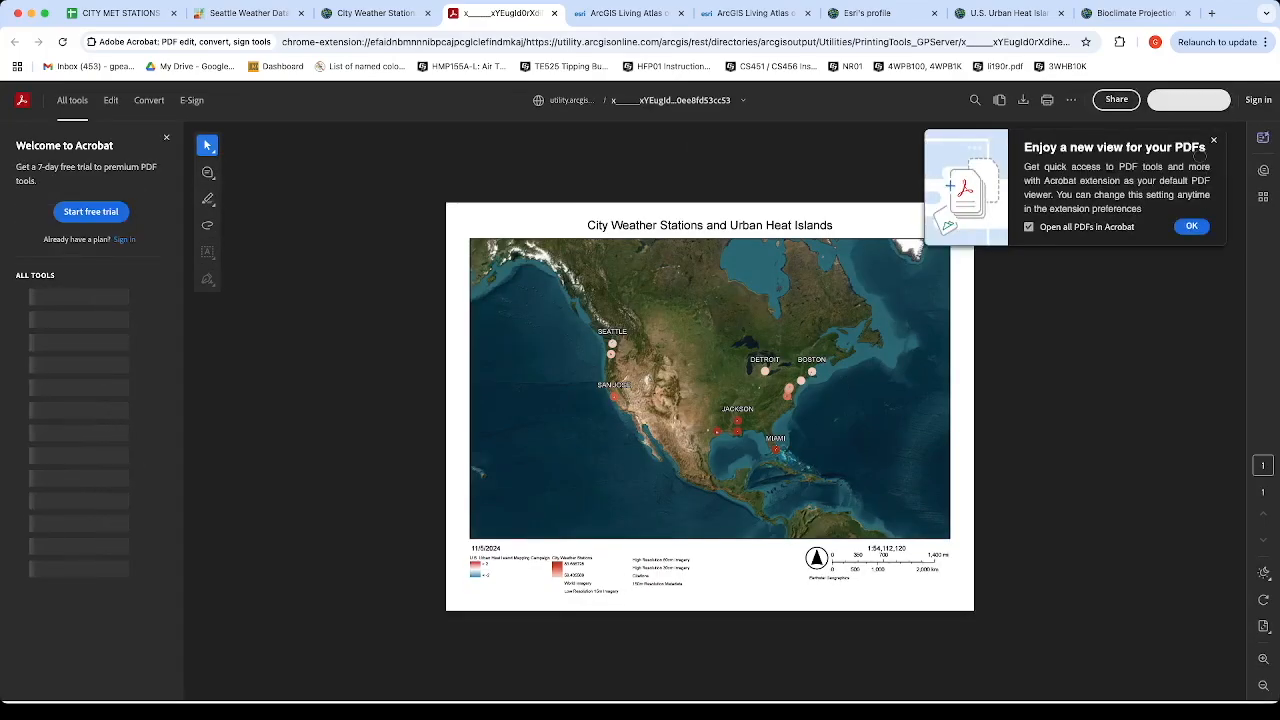
{"action": "left_click", "coordinate": [1213, 141]}
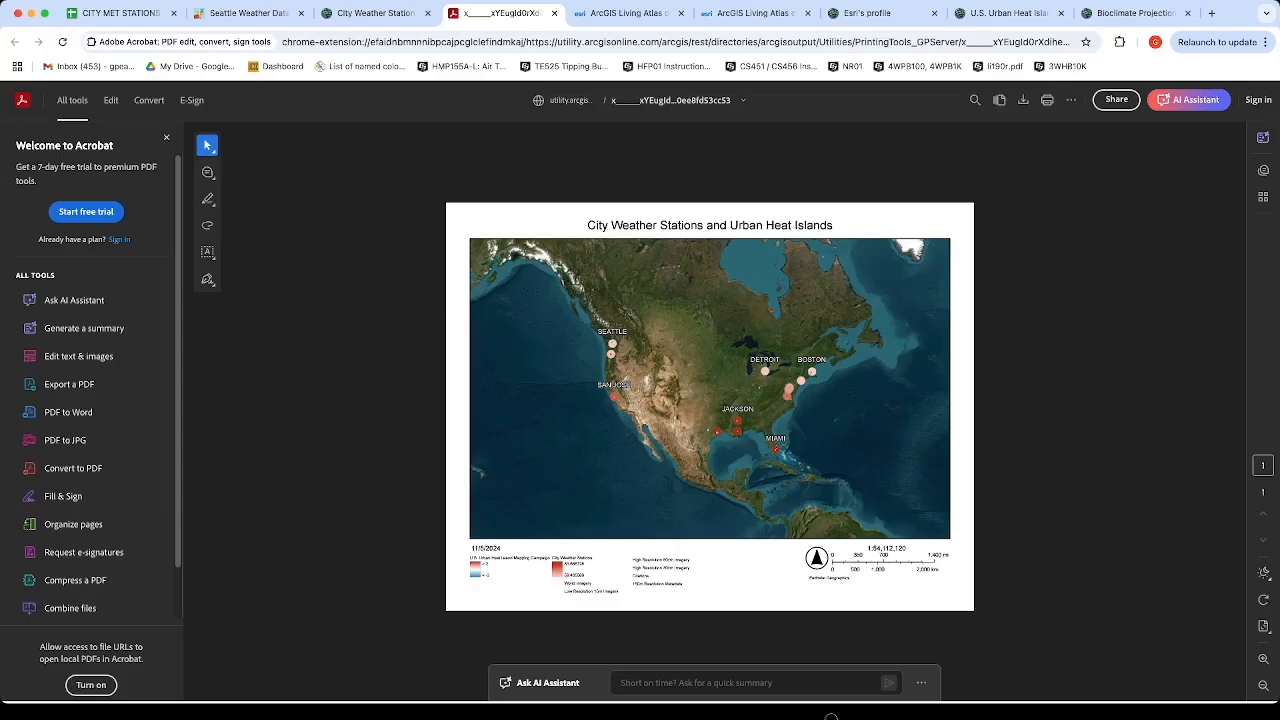
{"action": "left_click", "coordinate": [375, 14]}
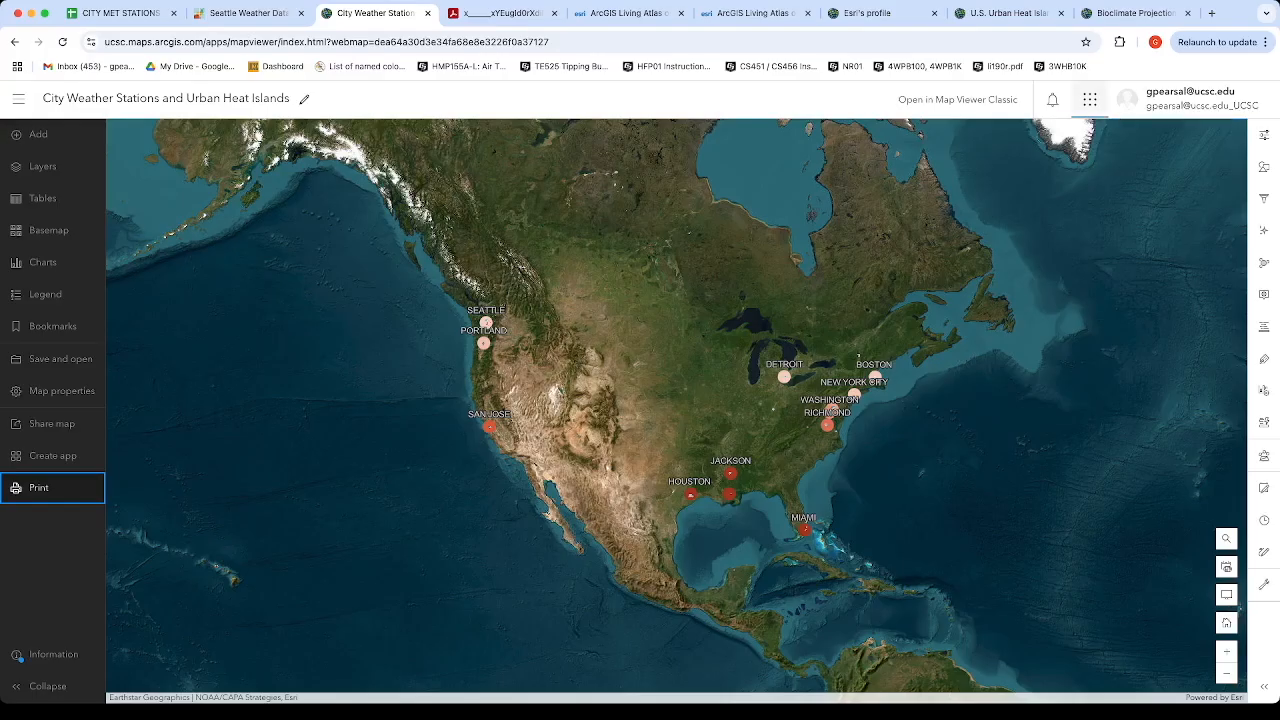
Step: Switch to ArcGIS StoryMaps and create a new story from scratch
{"action": "left_click", "coordinate": [1084, 106]}
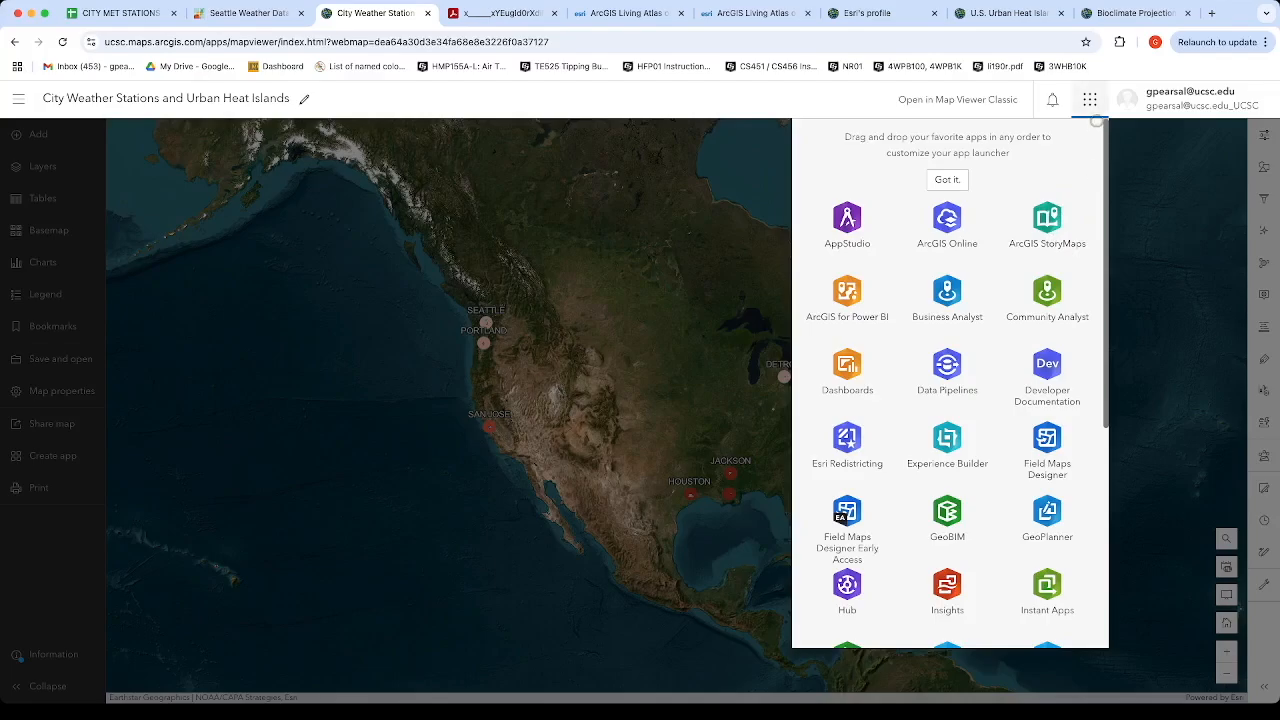
{"action": "left_click", "coordinate": [1047, 228]}
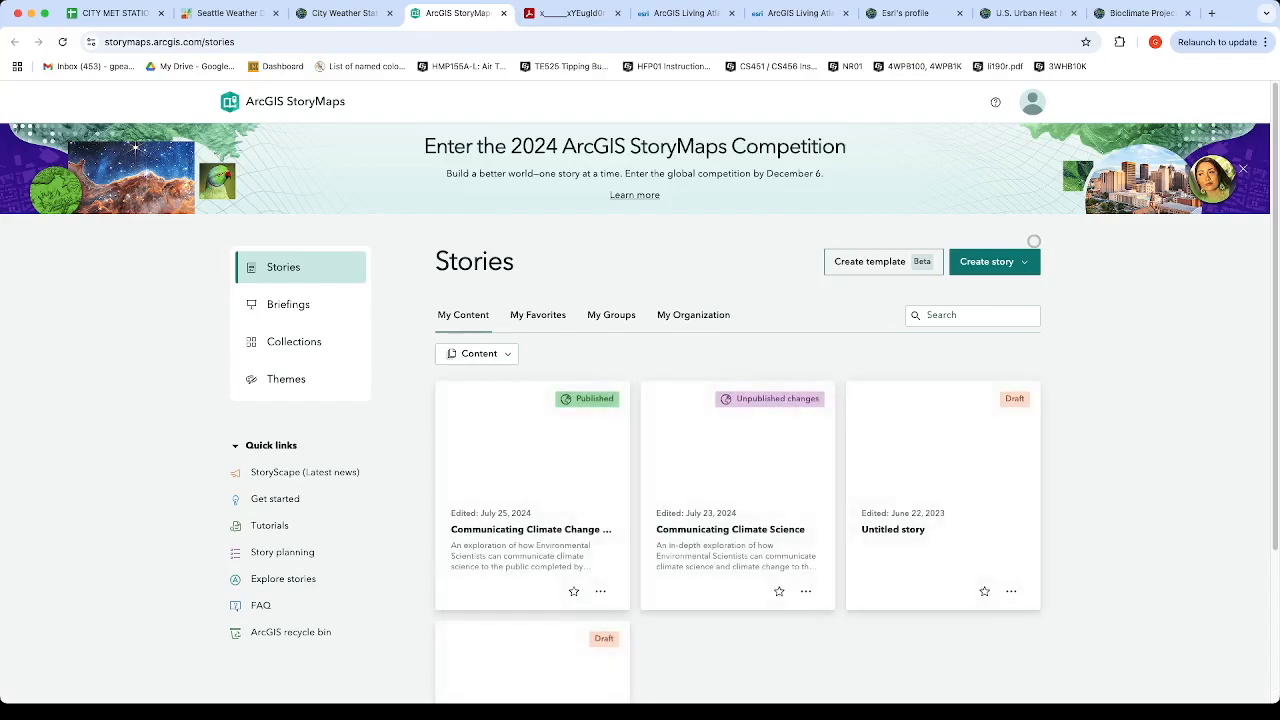
{"action": "scroll", "coordinate": [731, 496], "scroll_direction": "down", "scroll_amount": 1}
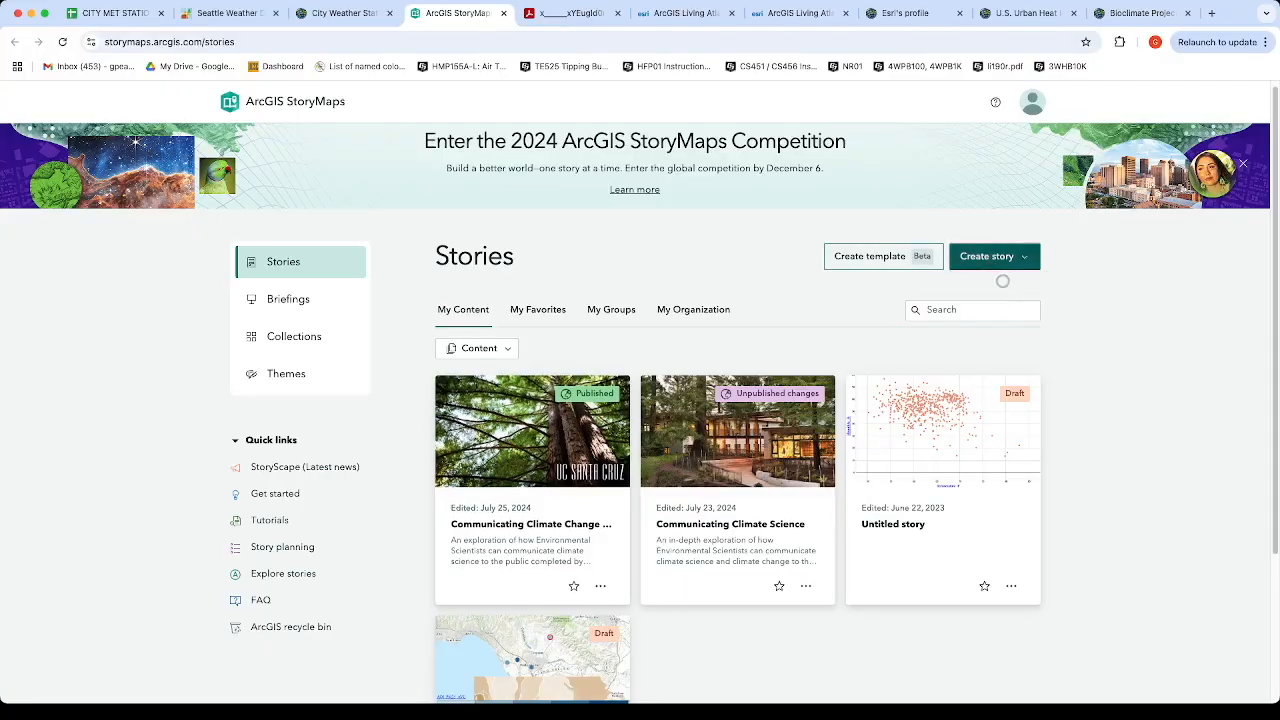
{"action": "left_click", "coordinate": [1000, 265]}
{"action": "mouse_move", "coordinate": [966, 318]}
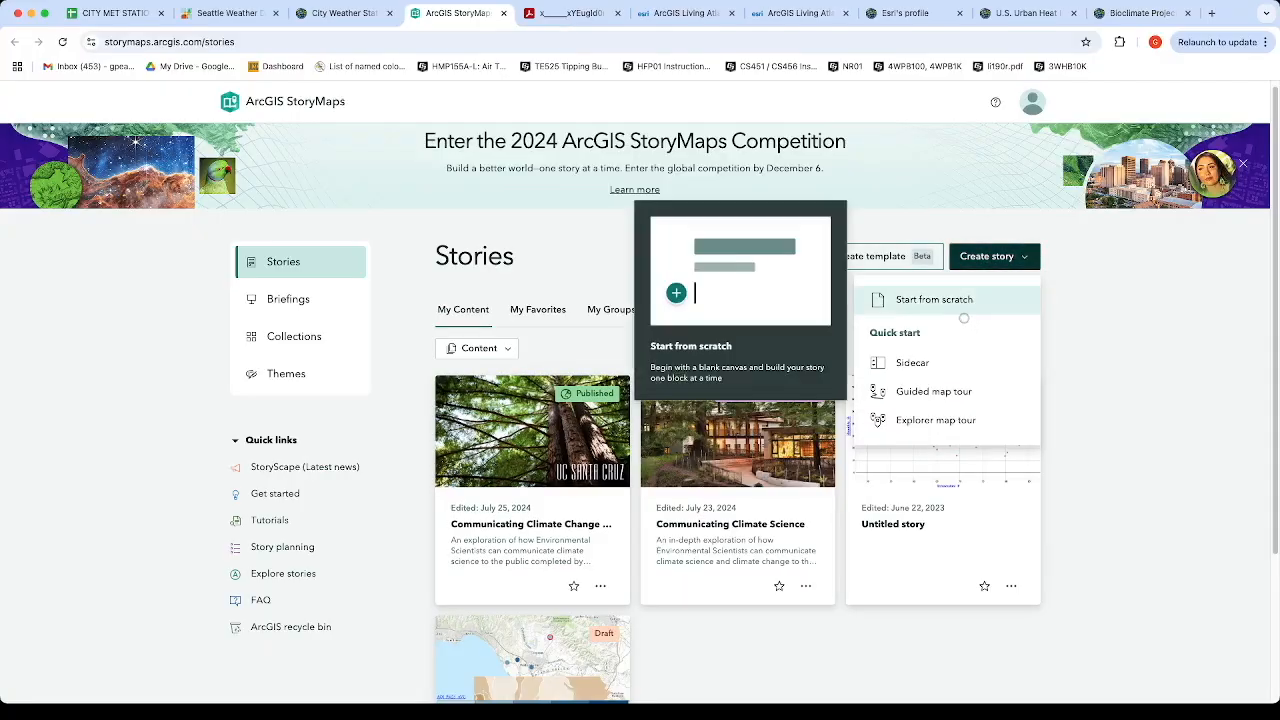
{"action": "left_click", "coordinate": [755, 335]}
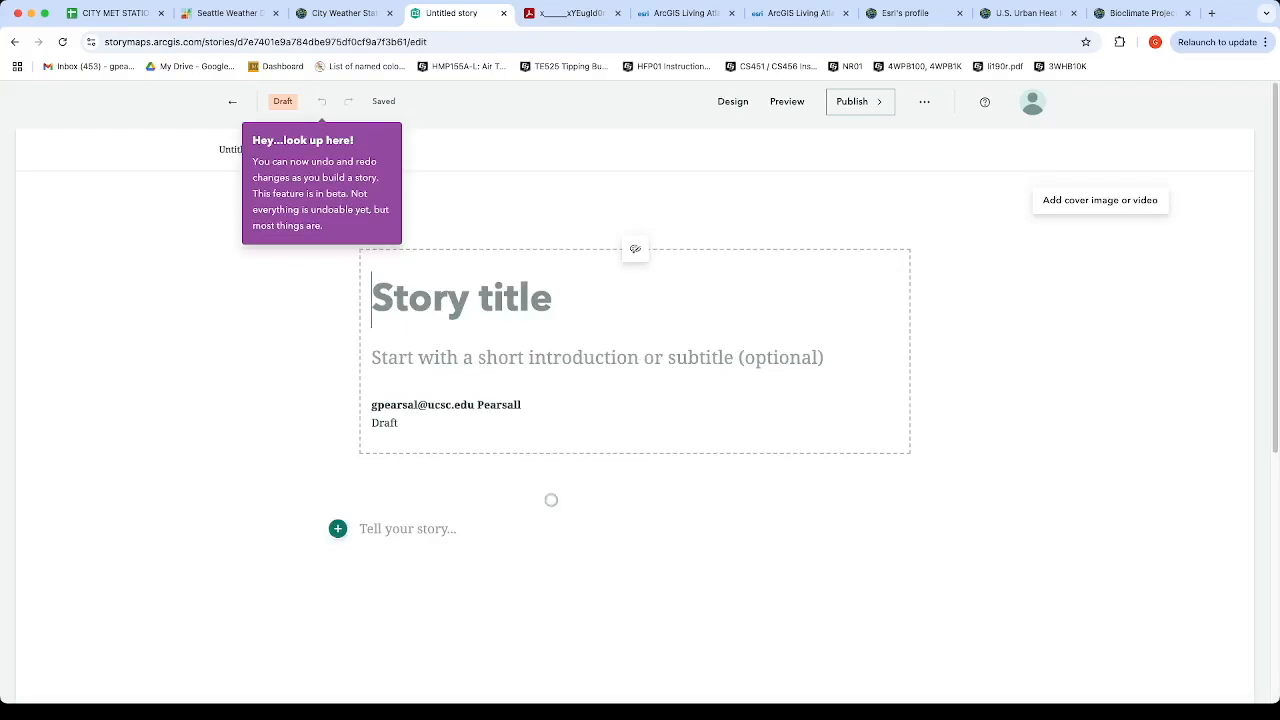
Step: Add a map block to the story body and choose the City Weather Stations and Urban Heat Islands map from the user's own content
{"action": "left_click", "coordinate": [451, 538]}
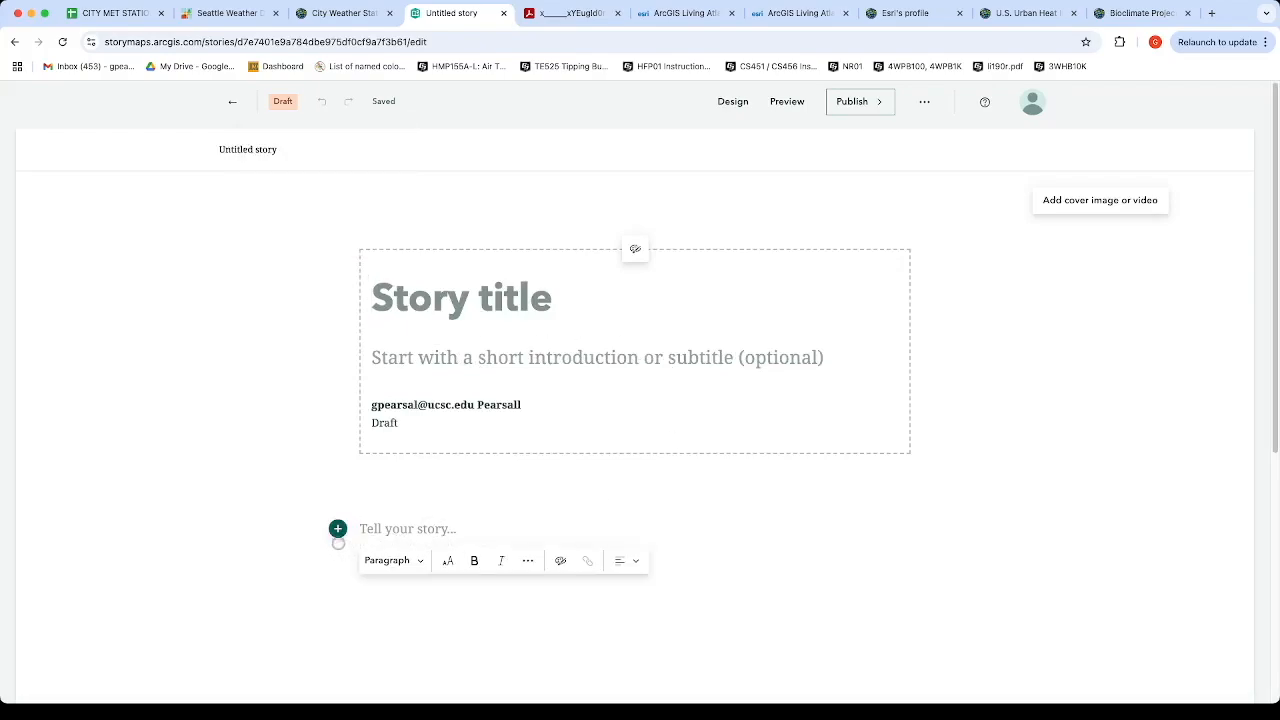
{"action": "left_click", "coordinate": [338, 535]}
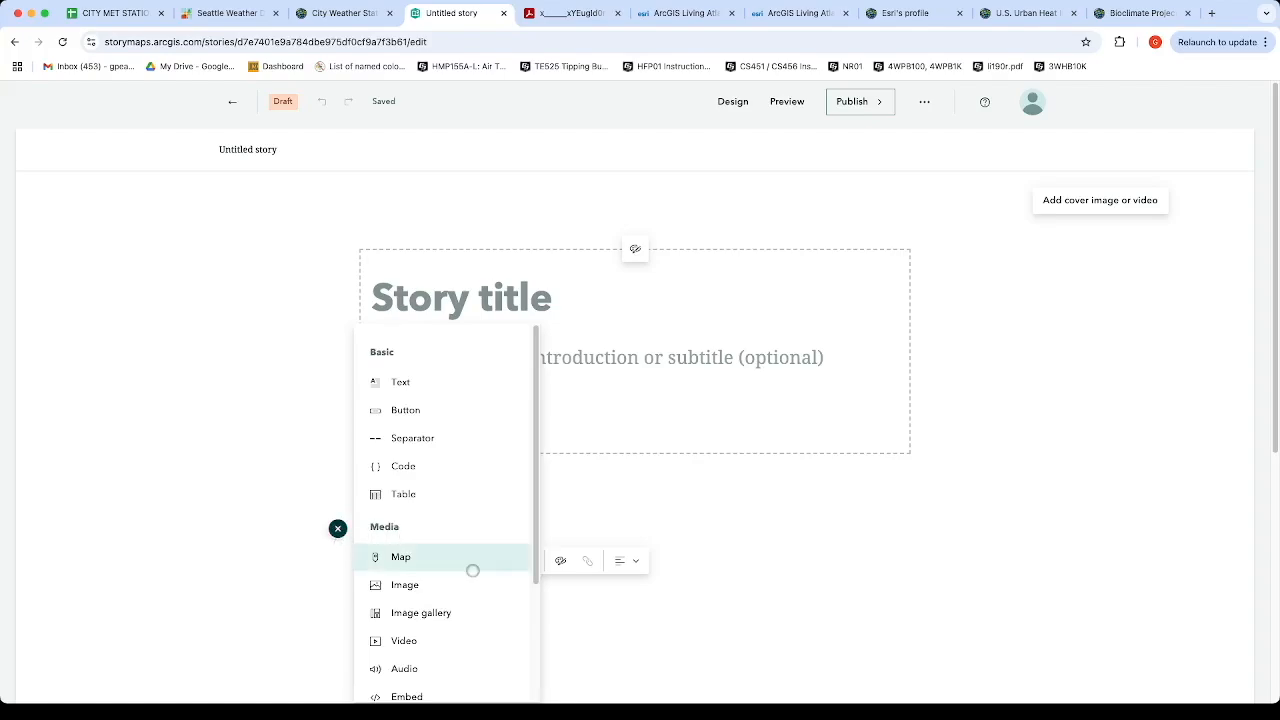
{"action": "scroll", "coordinate": [468, 575], "scroll_direction": "down", "scroll_amount": 3}
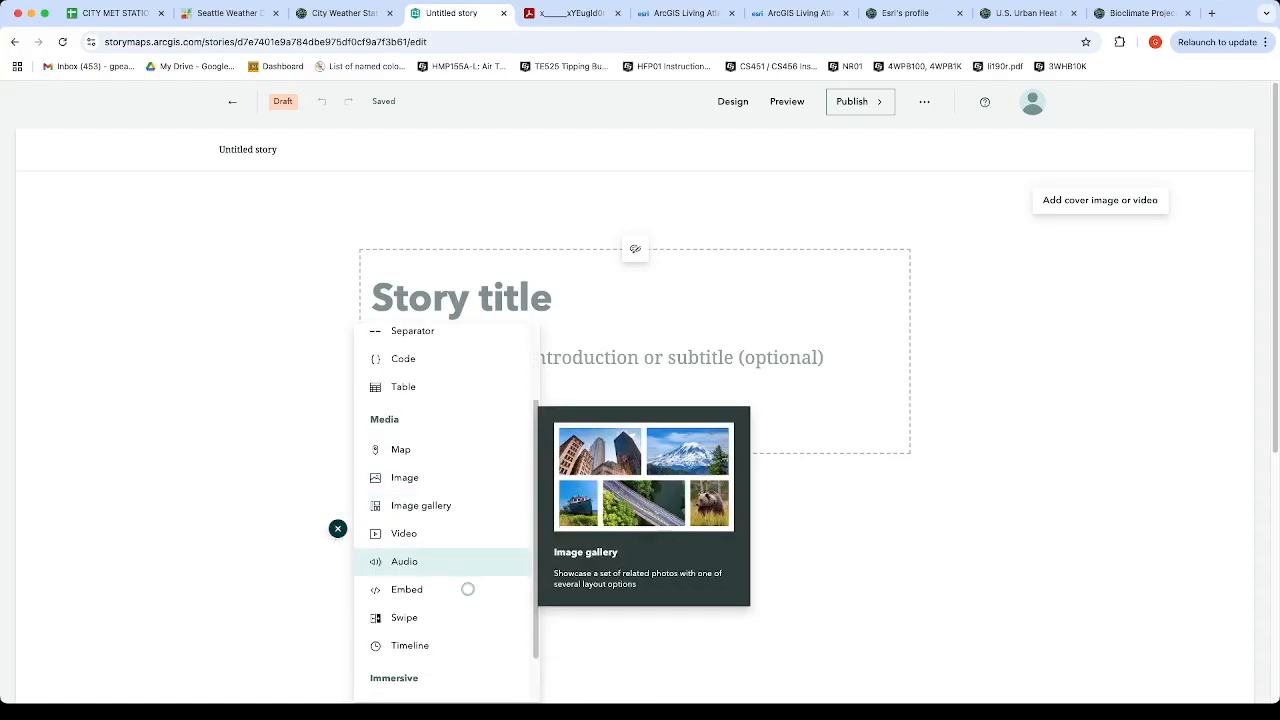
{"action": "left_click", "coordinate": [460, 449]}
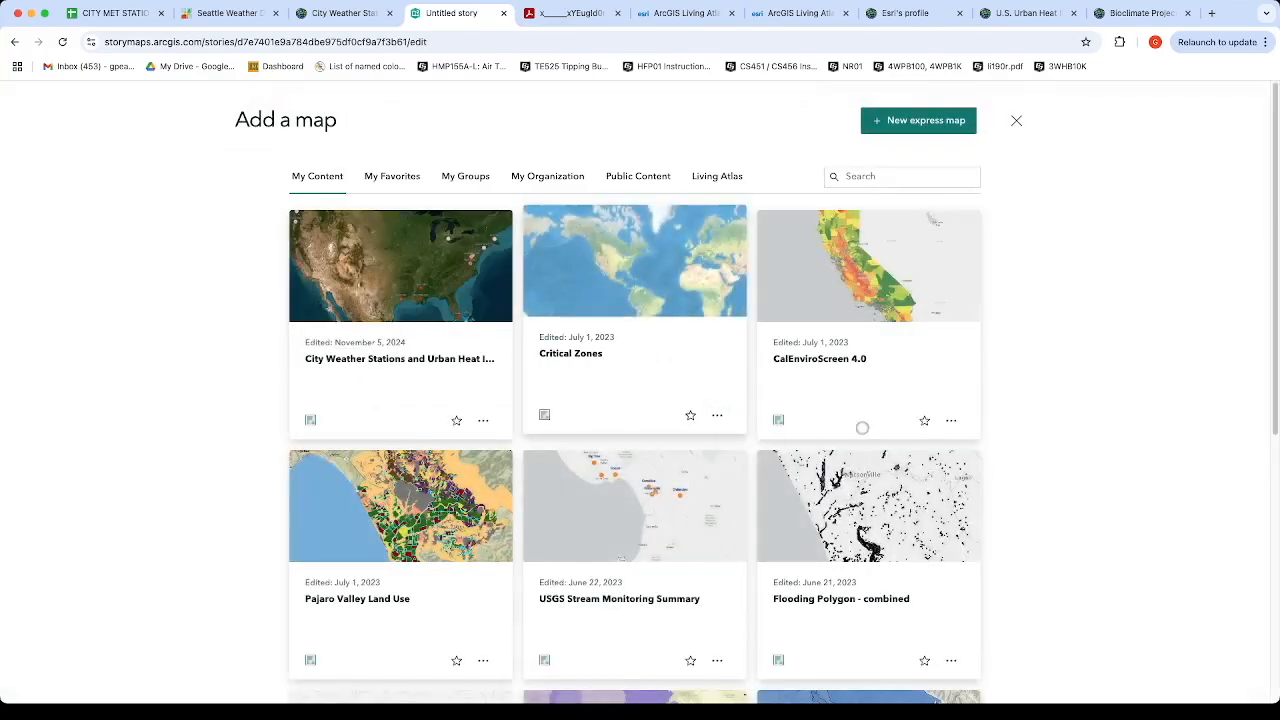
{"action": "scroll", "coordinate": [782, 644], "scroll_direction": "down", "scroll_amount": 5}
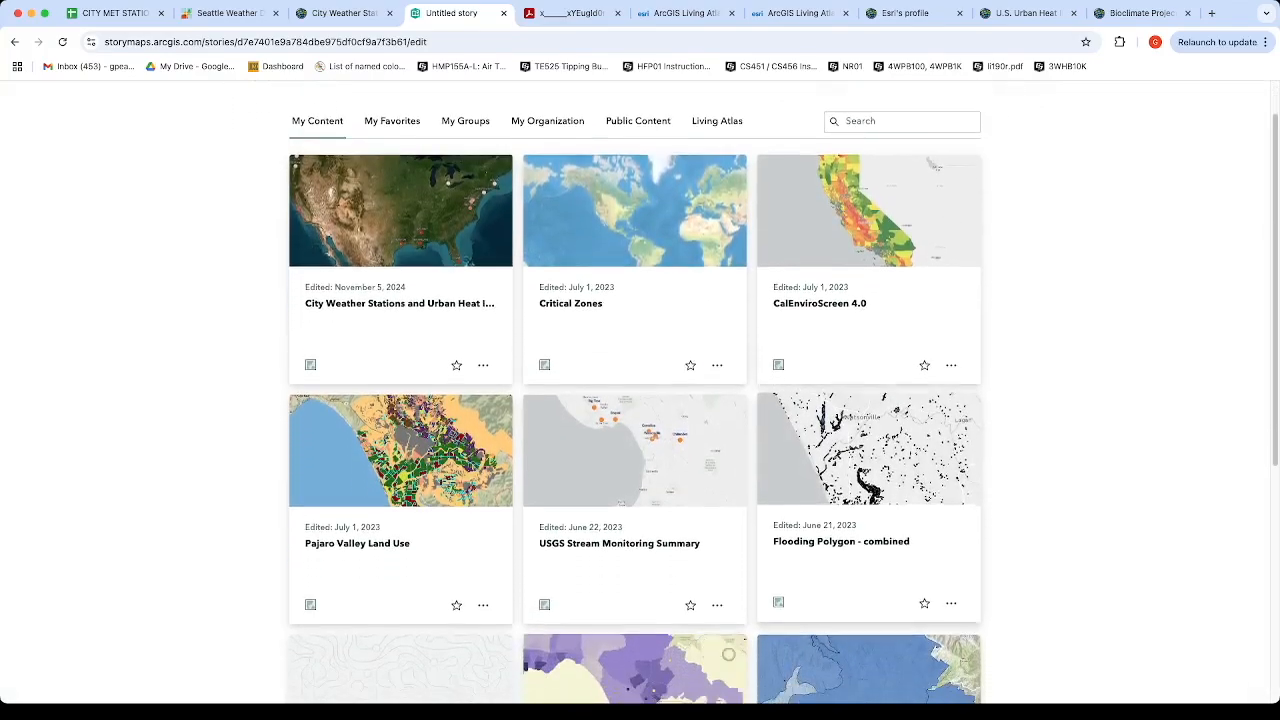
{"action": "scroll", "coordinate": [782, 644], "scroll_direction": "up", "scroll_amount": 5}
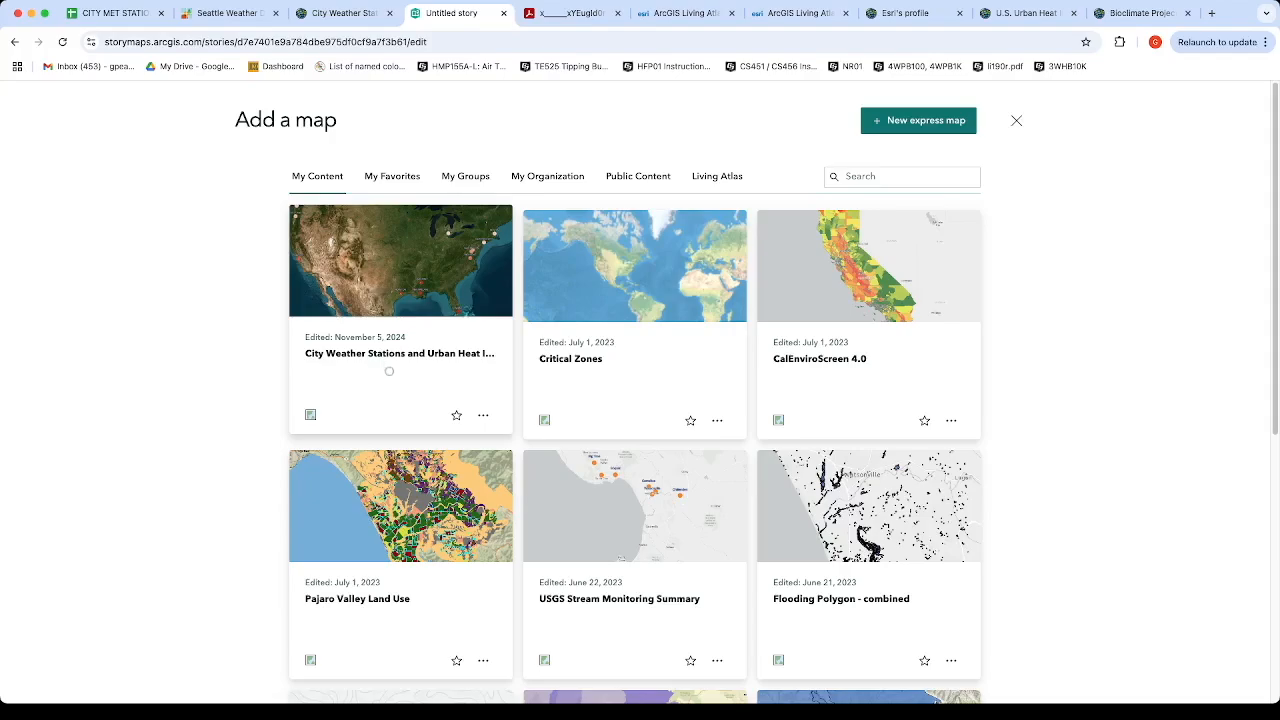
{"action": "left_click", "coordinate": [388, 372]}
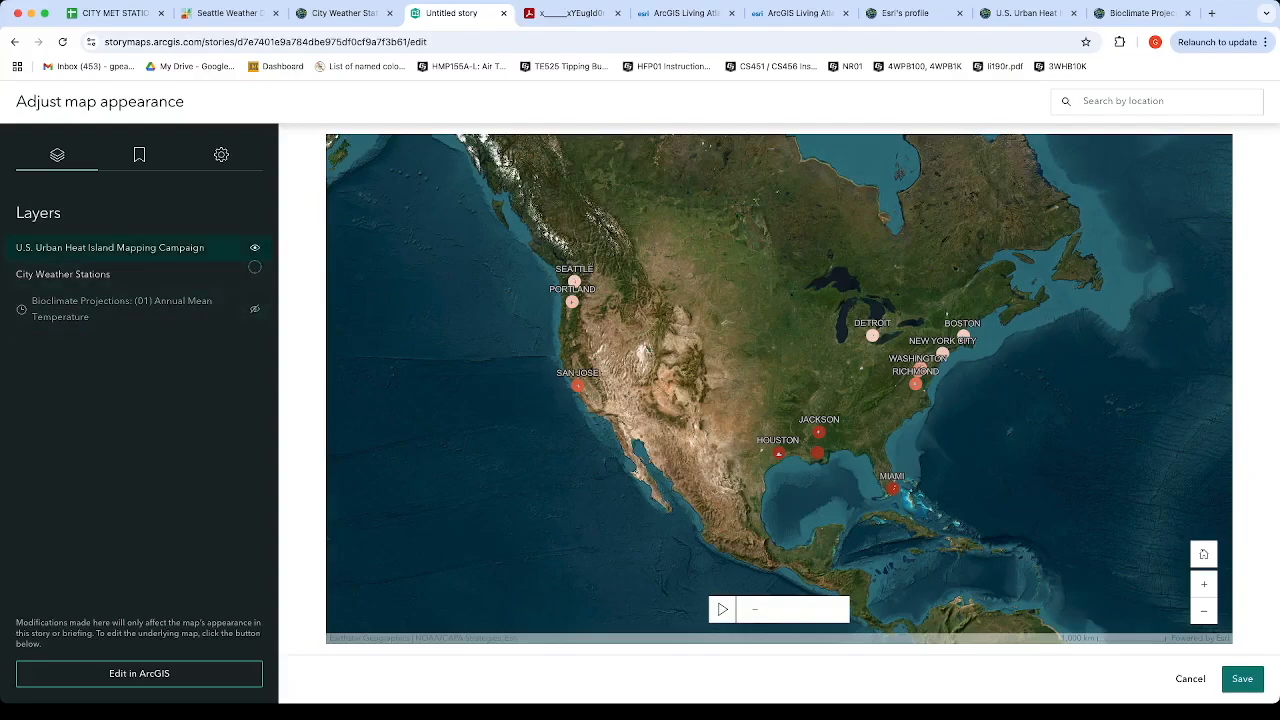
Step: Hide the U.S. Urban Heat Island Mapping Campaign layer and switch the Bioclimate Projections annual mean temperature layer on and off again
{"action": "left_click", "coordinate": [254, 247]}
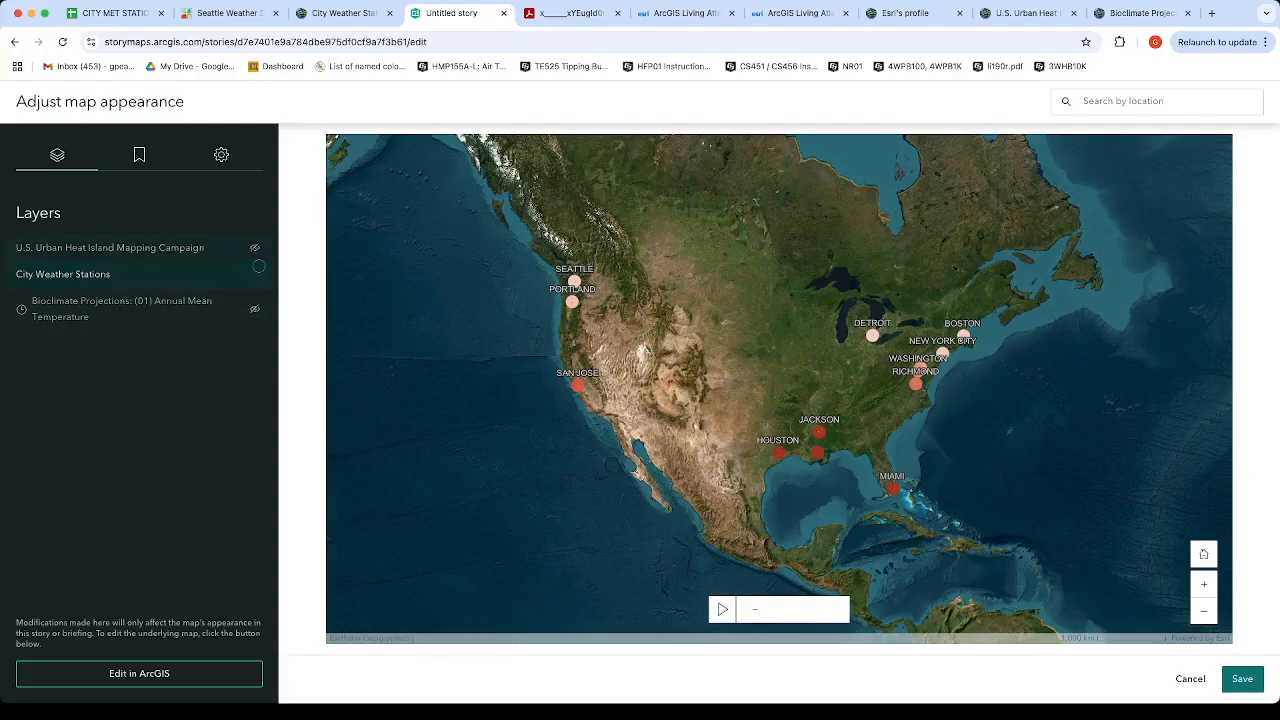
{"action": "left_click", "coordinate": [254, 309]}
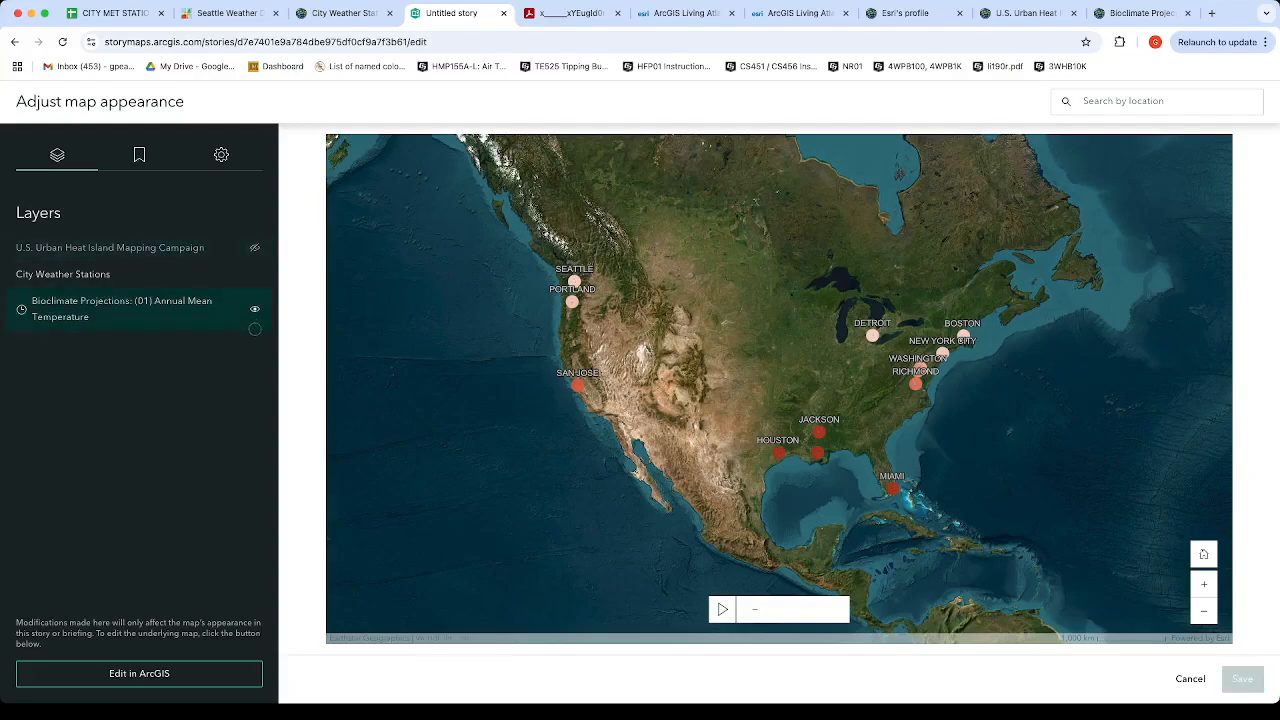
{"action": "left_click", "coordinate": [254, 309]}
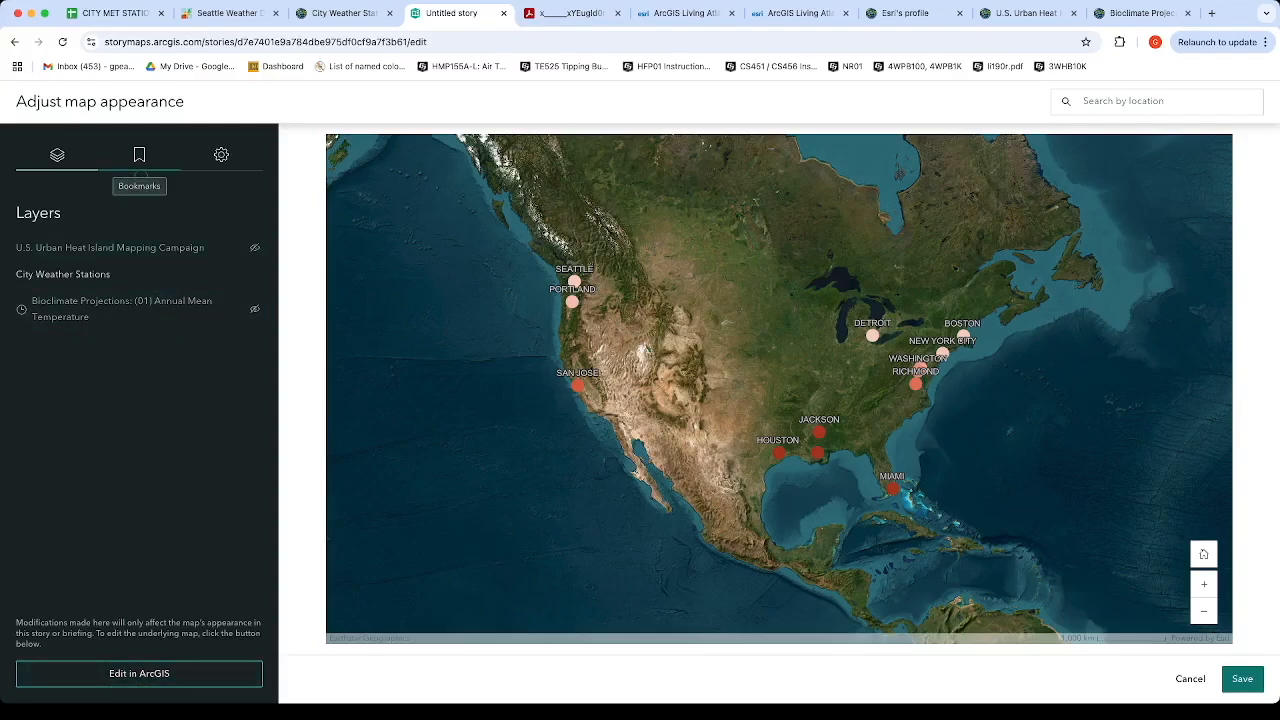
Step: Shift the map slightly toward the southwest and enable the legend in the map configuration options
{"action": "left_click", "coordinate": [139, 165]}
{"action": "left_click", "coordinate": [221, 172]}
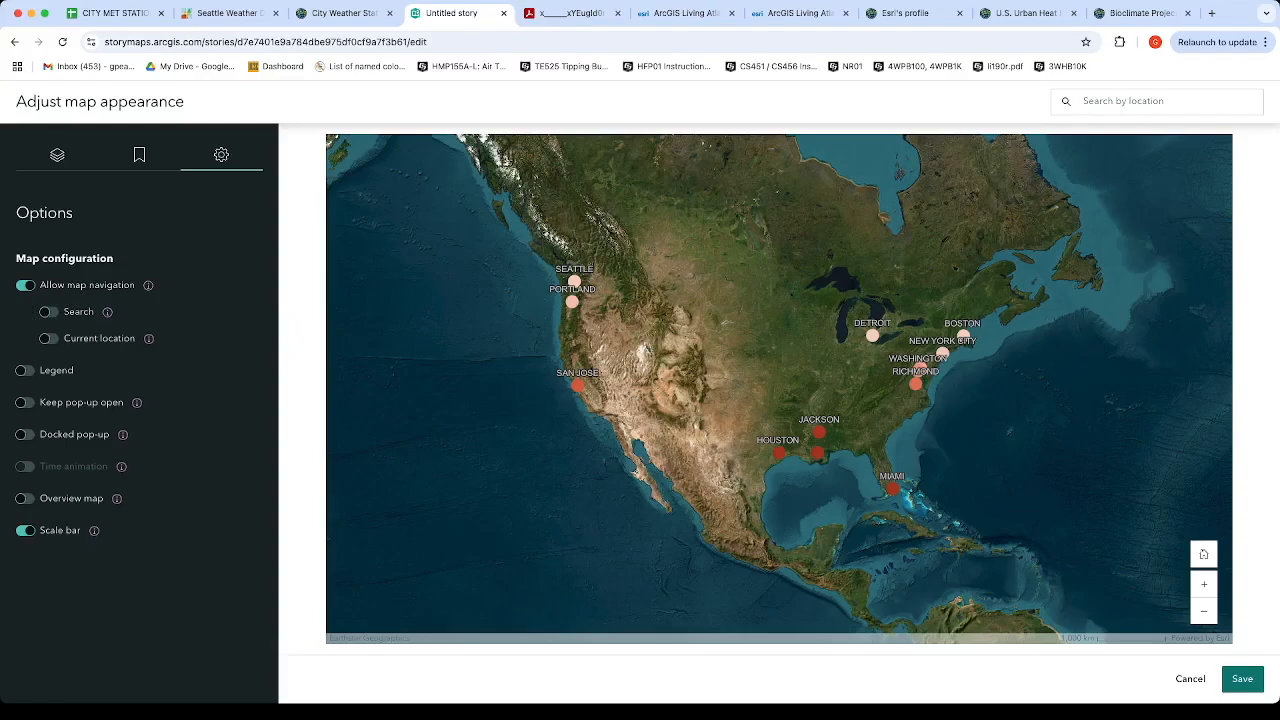
{"action": "left_click_drag", "start_coordinate": [700, 395], "coordinate": [655, 412]}
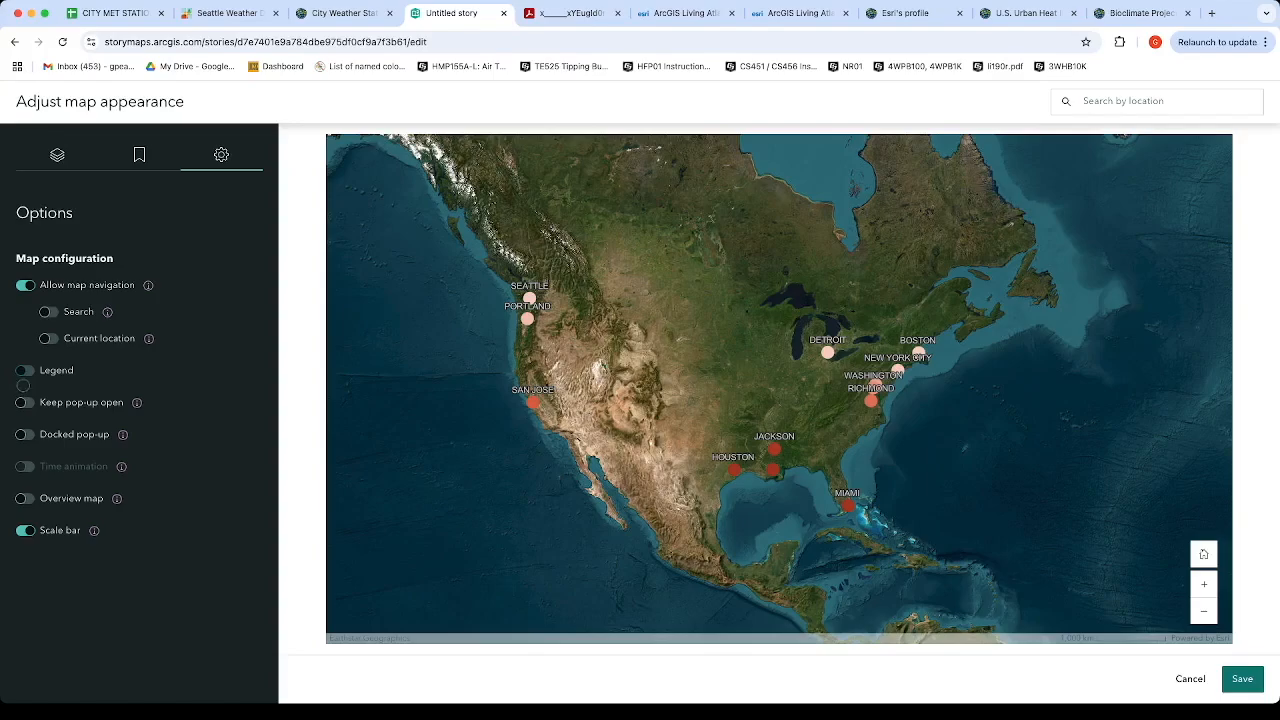
{"action": "left_click", "coordinate": [24, 372]}
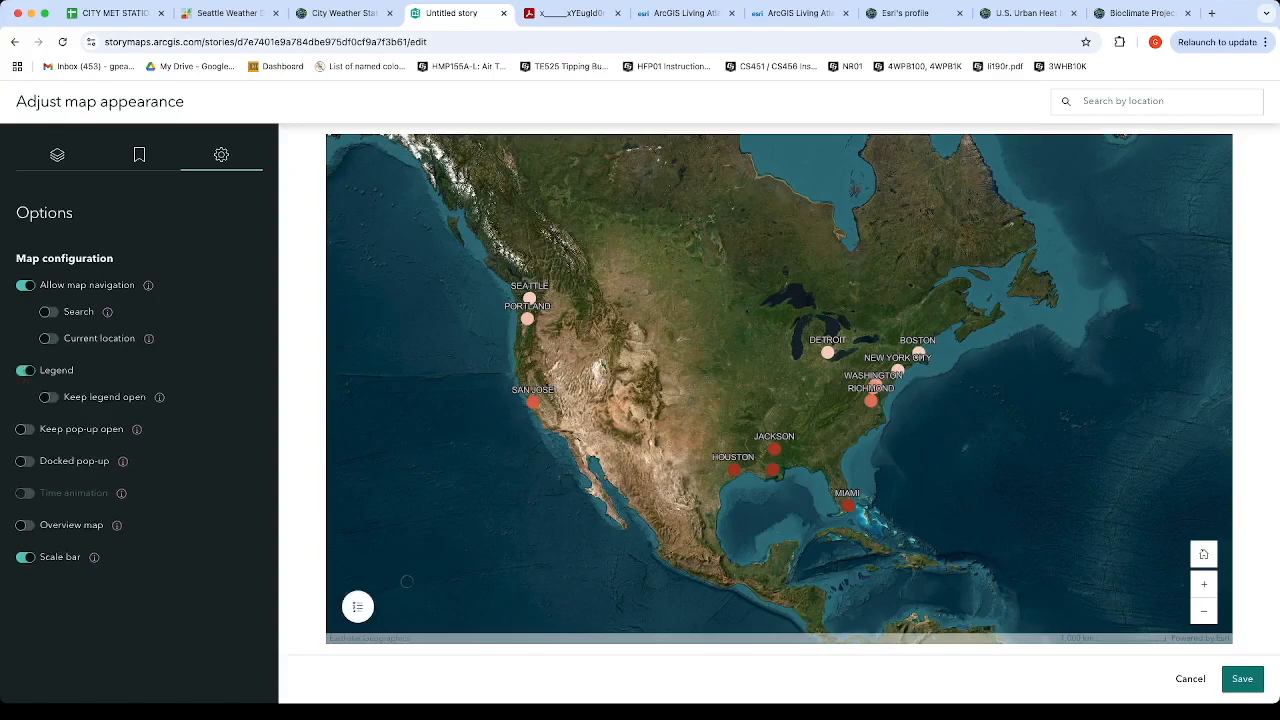
Step: Preview opening and closing the map legend, and save the adjusted map into the story
{"action": "left_click", "coordinate": [357, 612]}
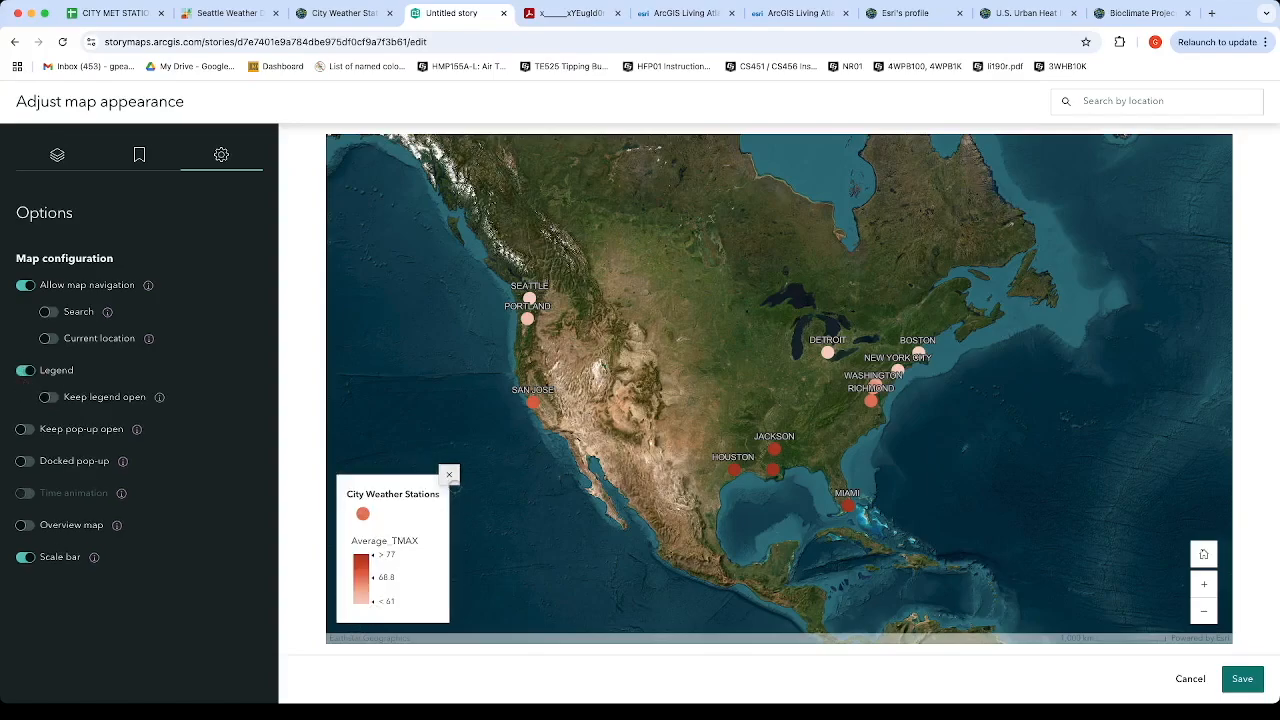
{"action": "left_click", "coordinate": [449, 476]}
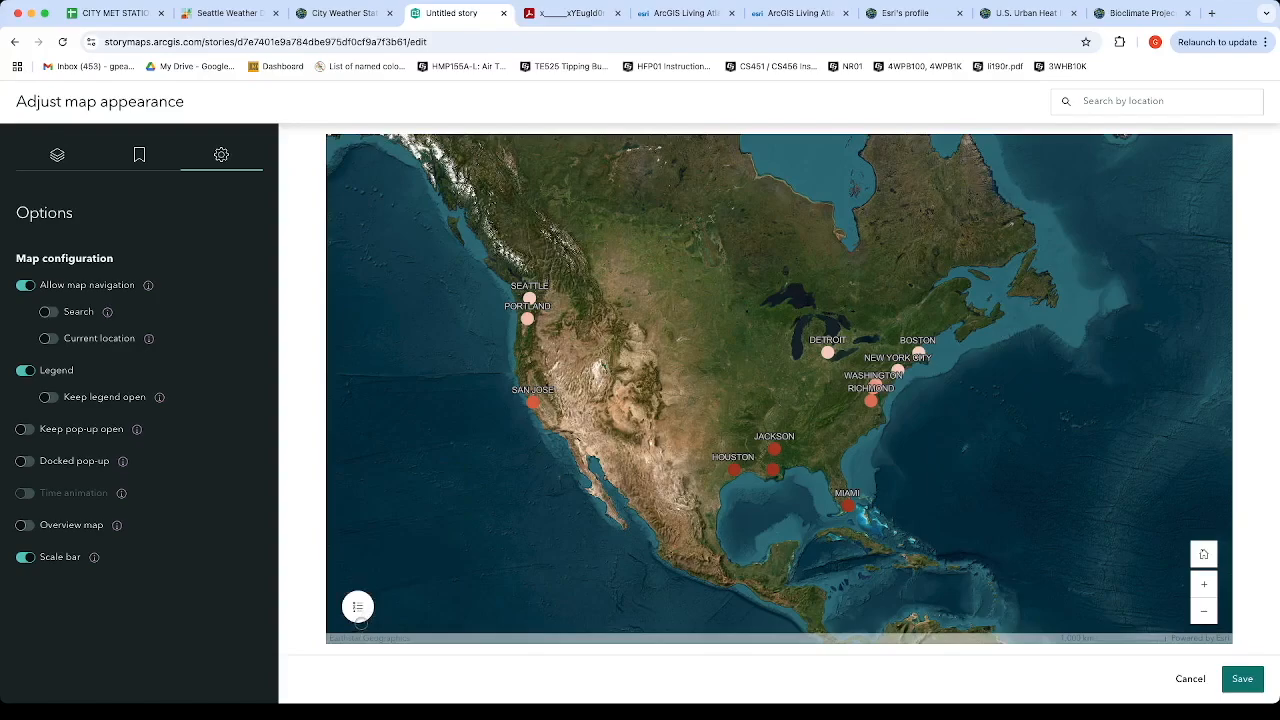
{"action": "left_click", "coordinate": [358, 612]}
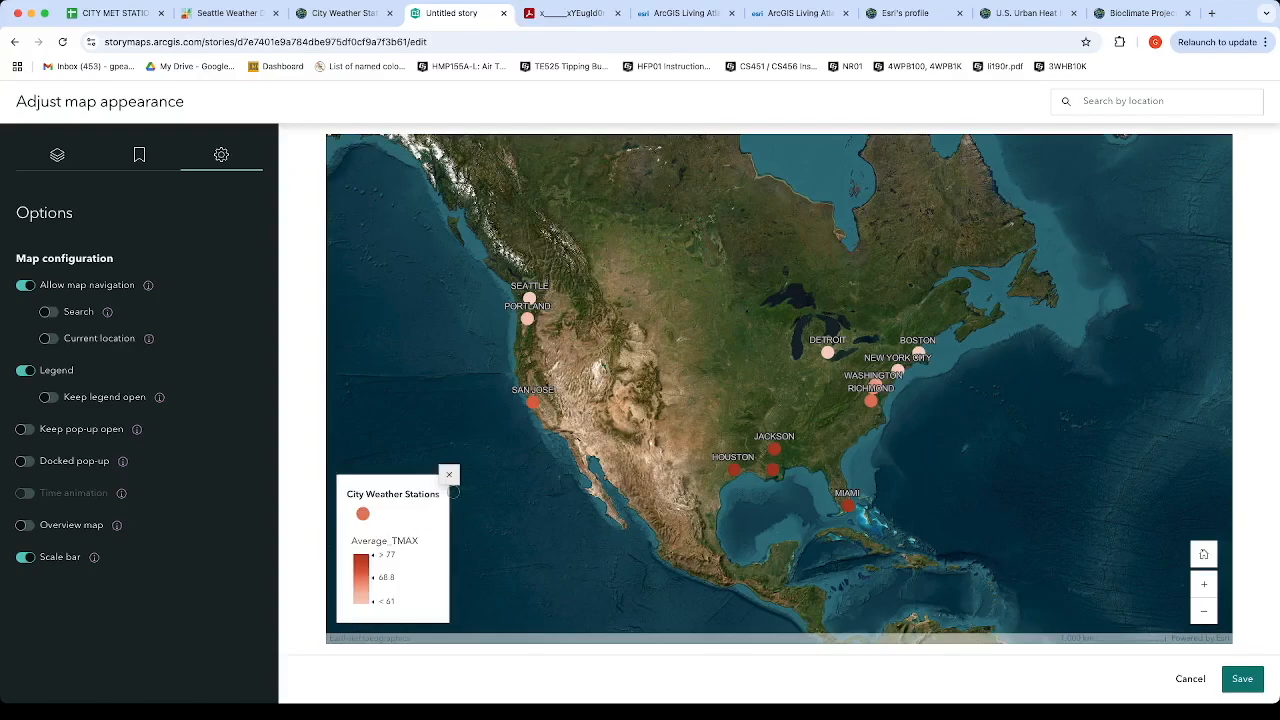
{"action": "left_click", "coordinate": [449, 476]}
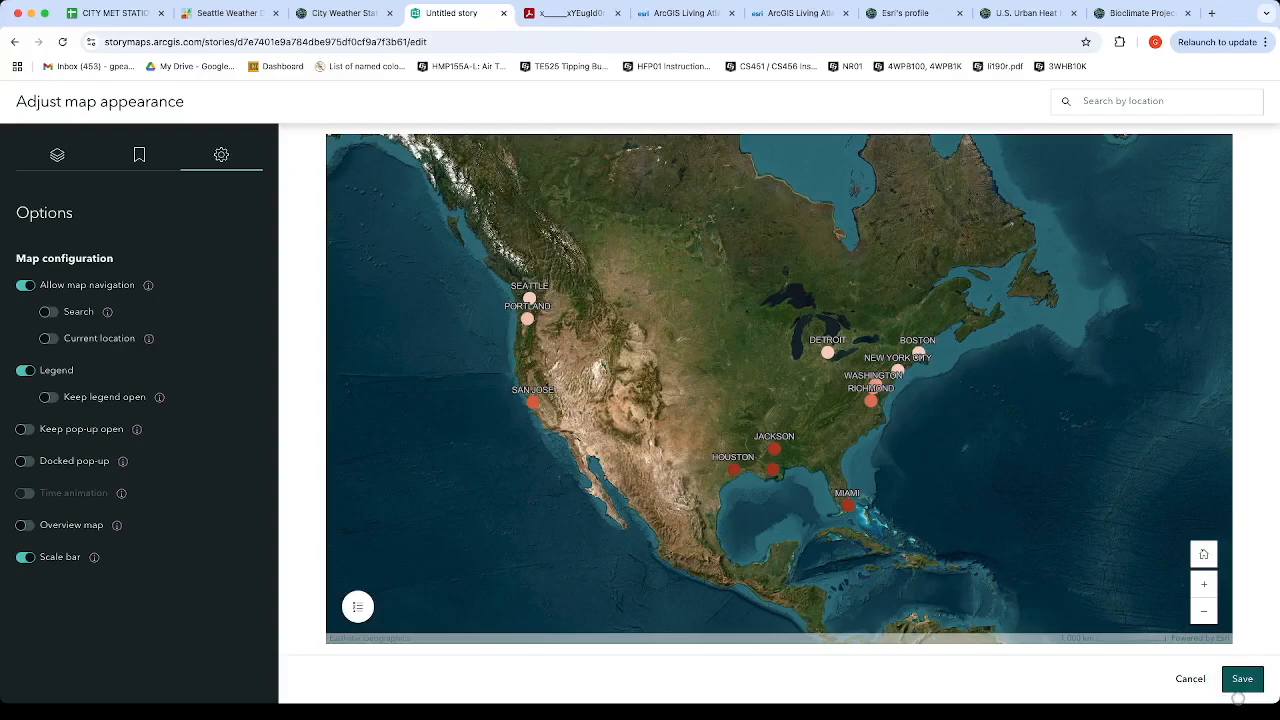
{"action": "left_click", "coordinate": [1238, 697]}
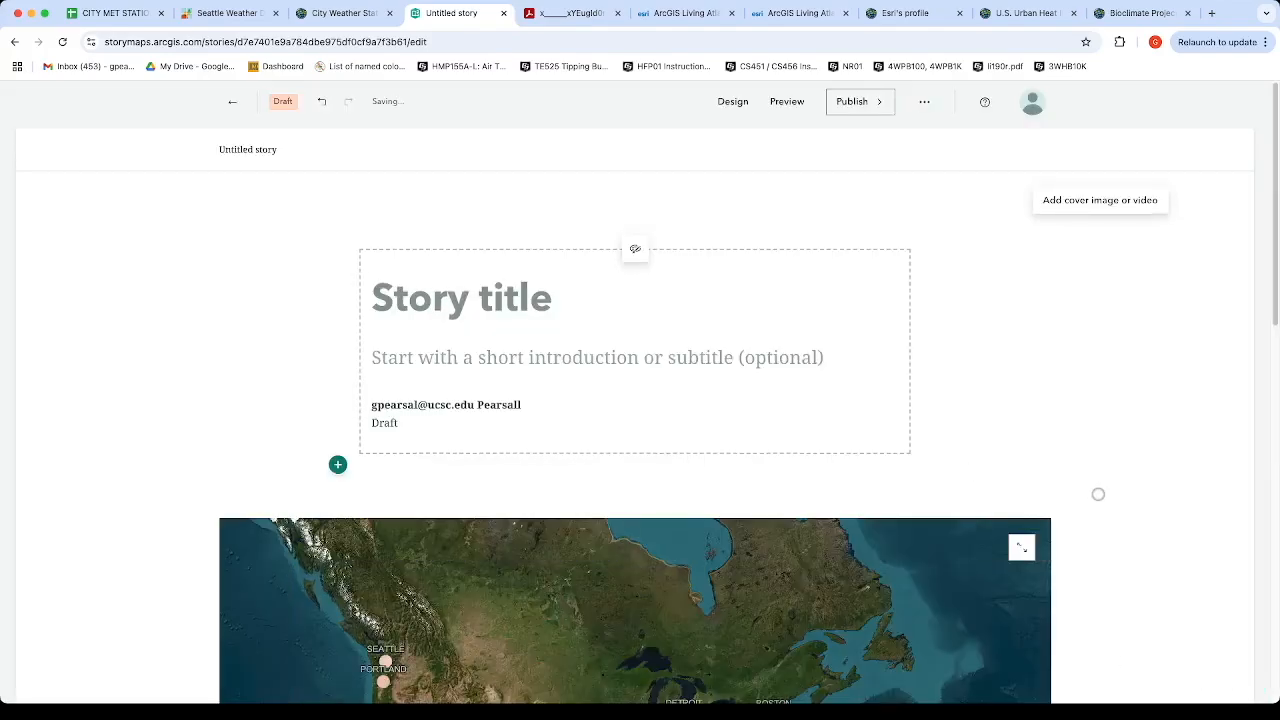
Step: Examine the embedded map on the East Coast, reading the Washington station's pop-up and opening the City Weather Stations legend
{"action": "scroll", "coordinate": [1125, 498], "scroll_direction": "down", "scroll_amount": 1}
{"action": "scroll", "coordinate": [1125, 498], "scroll_direction": "down", "scroll_amount": 3}
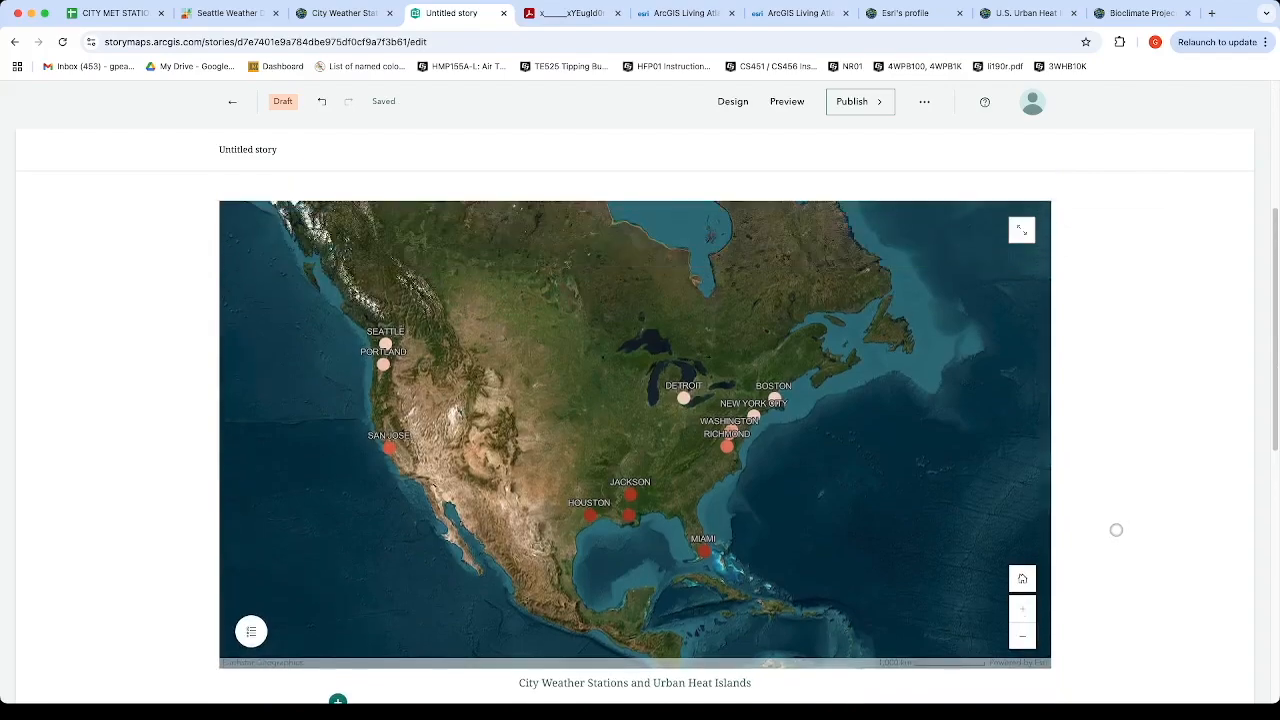
{"action": "left_click", "coordinate": [1022, 578]}
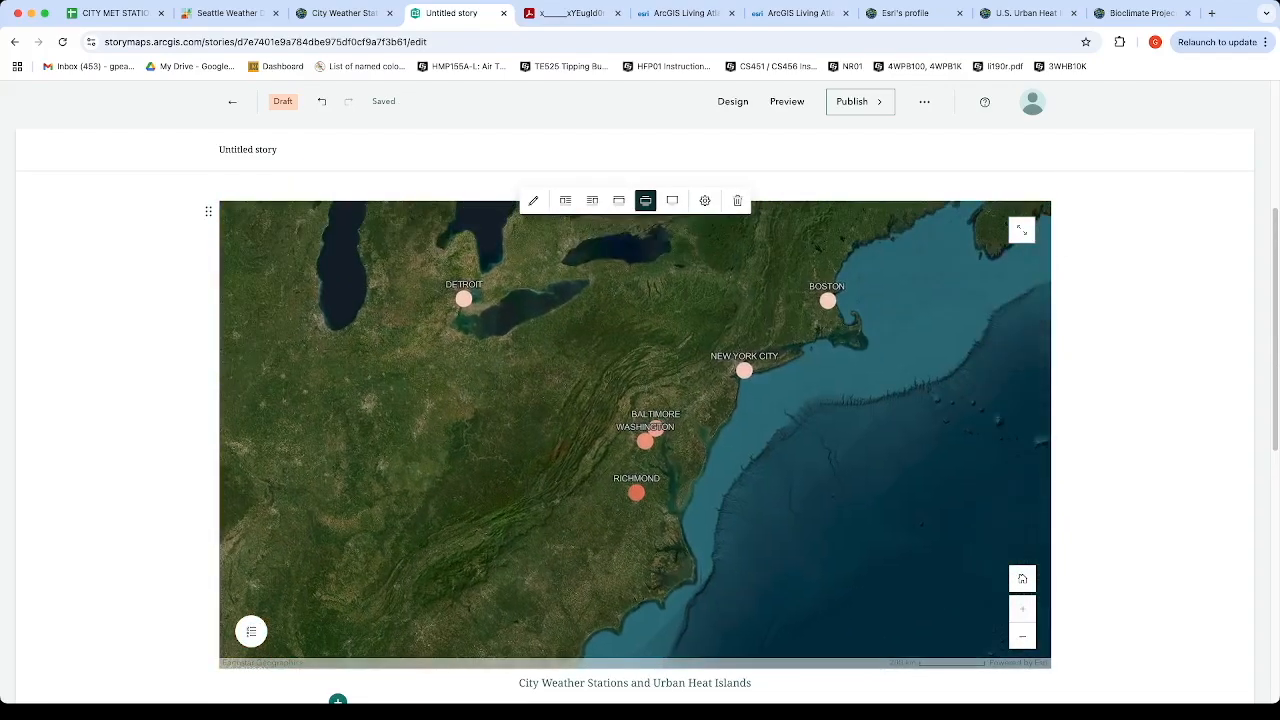
{"action": "left_click", "coordinate": [645, 440]}
{"action": "scroll", "coordinate": [688, 402], "scroll_direction": "down", "scroll_amount": 2}
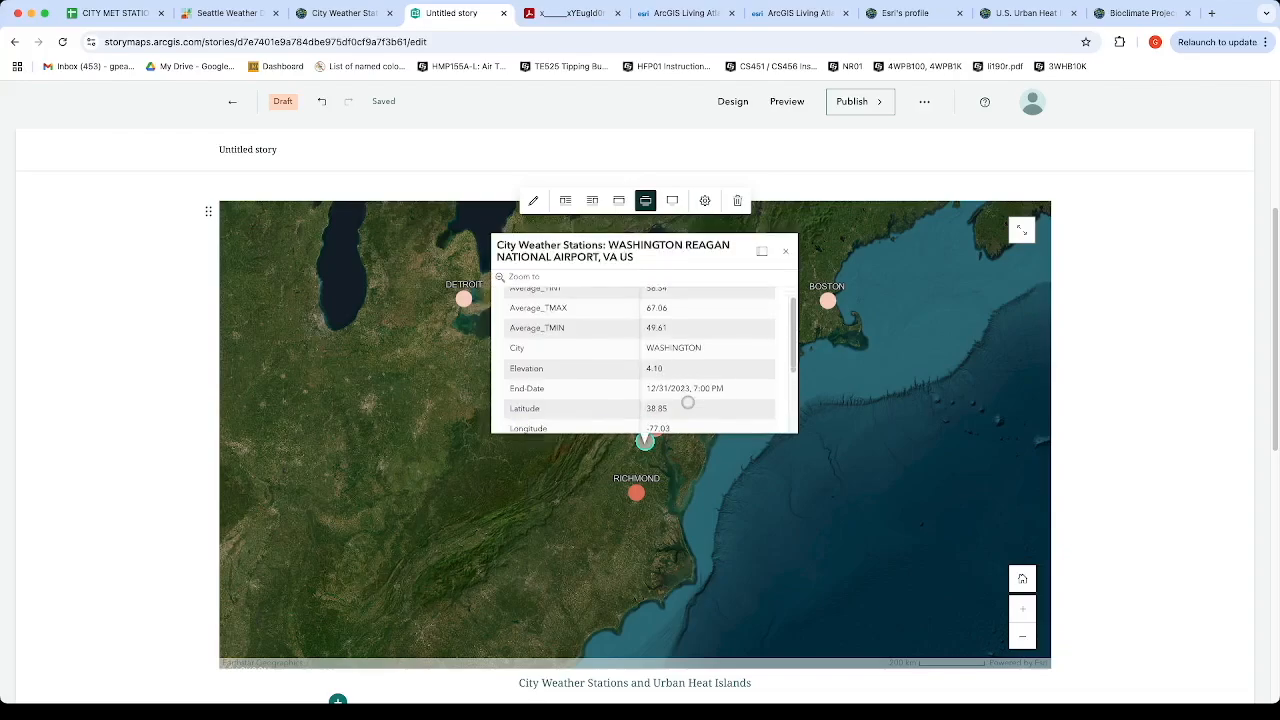
{"action": "scroll", "coordinate": [688, 402], "scroll_direction": "down", "scroll_amount": 3}
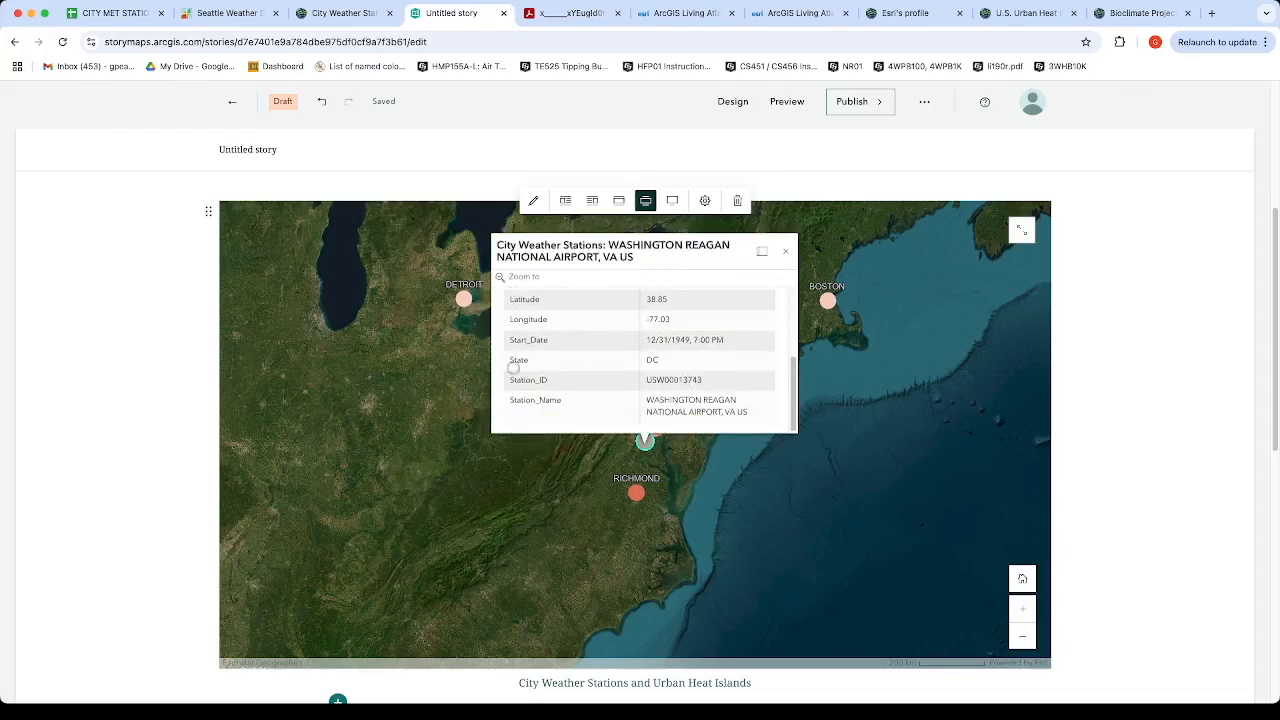
{"action": "left_click", "coordinate": [785, 251]}
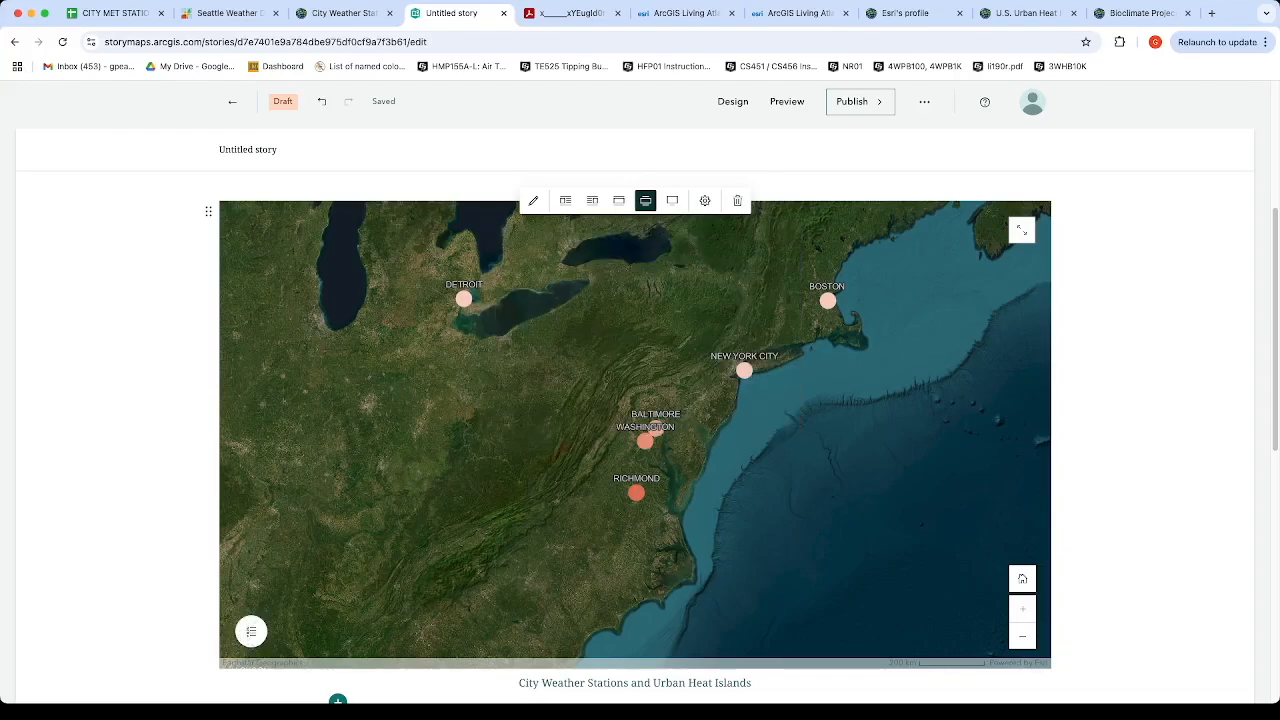
{"action": "left_click", "coordinate": [245, 633]}
{"action": "scroll", "coordinate": [931, 503], "scroll_direction": "down", "scroll_amount": 1}
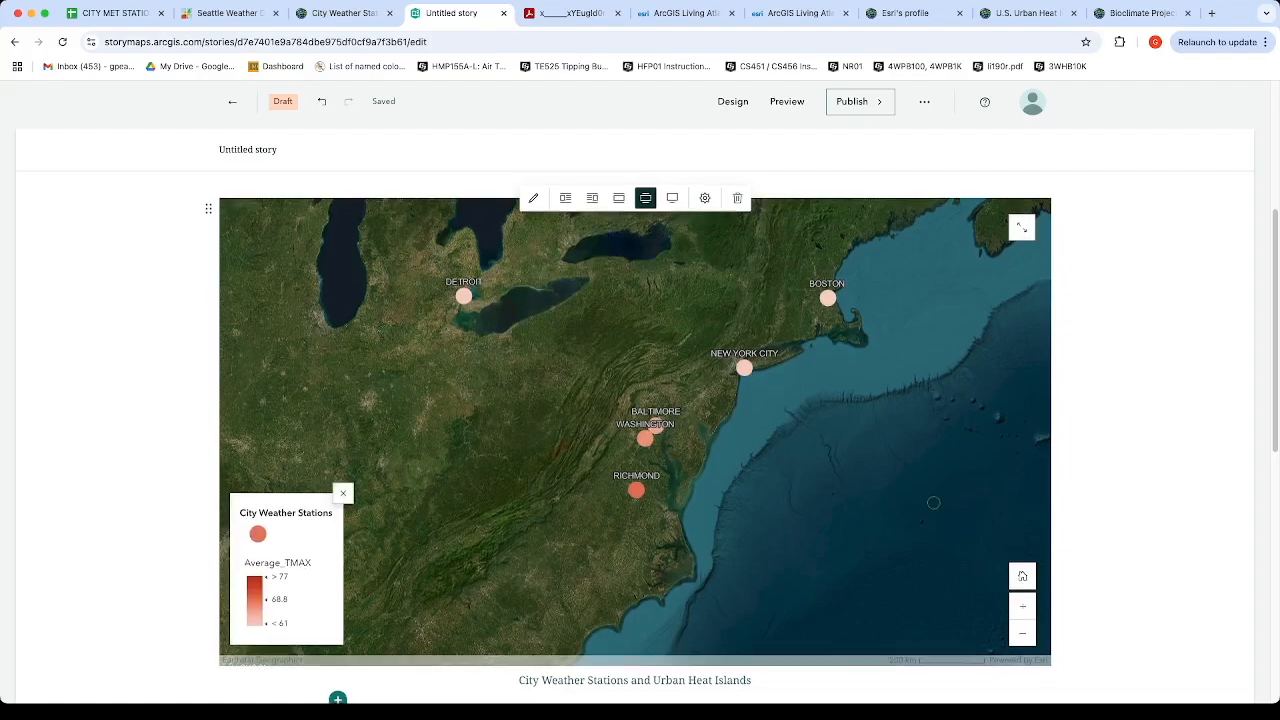